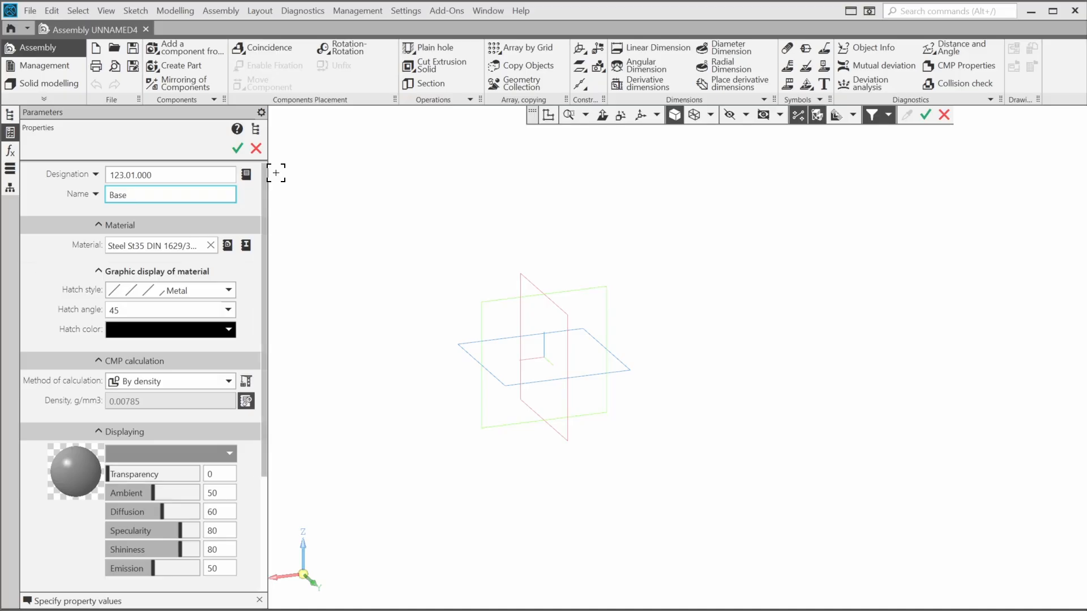
Step: Apply the assembly properties with designation 123.01.000 and name Base
{"action": "left_click", "coordinate": [237, 148]}
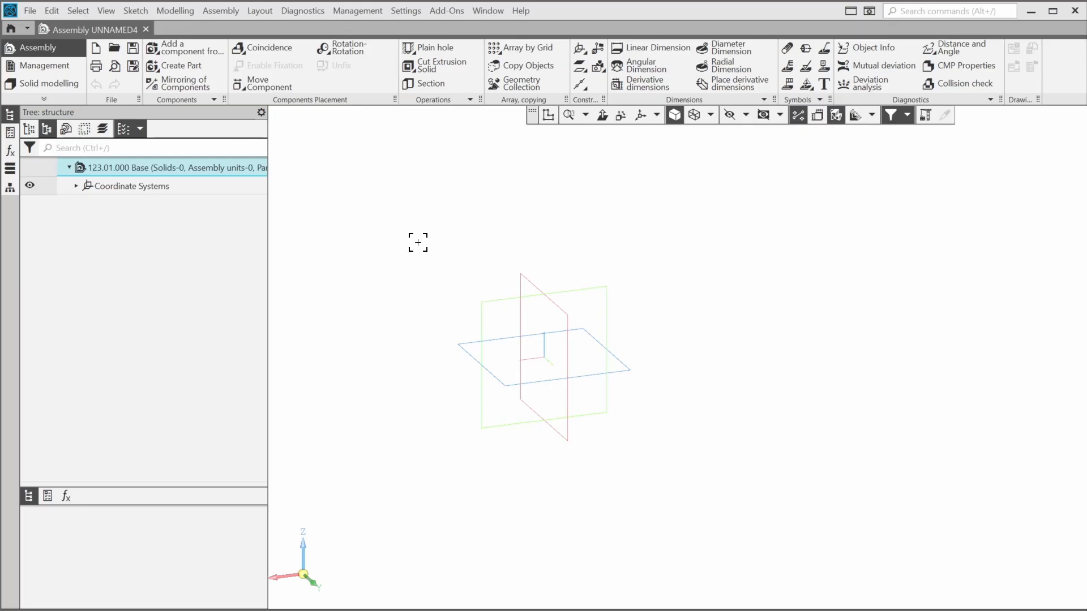
Step: Switch to File Explorer and open 123.01.00 - Base.m3d and 123.01.002 - Bronze plate.m3d from the Base folder
{"action": "key", "text": "alt+Tab"}
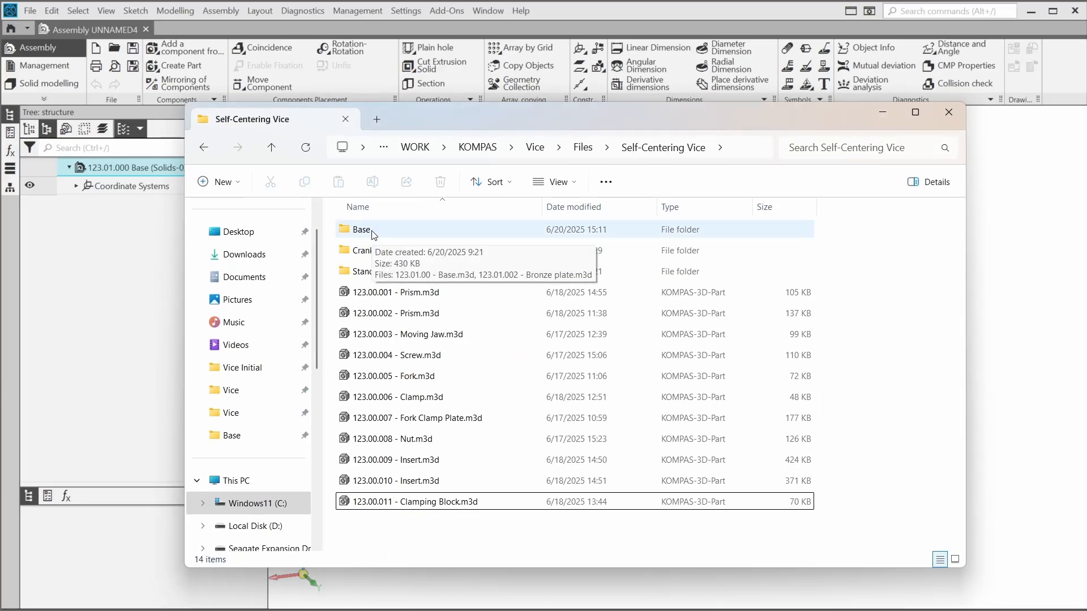
{"action": "double_click", "coordinate": [361, 229]}
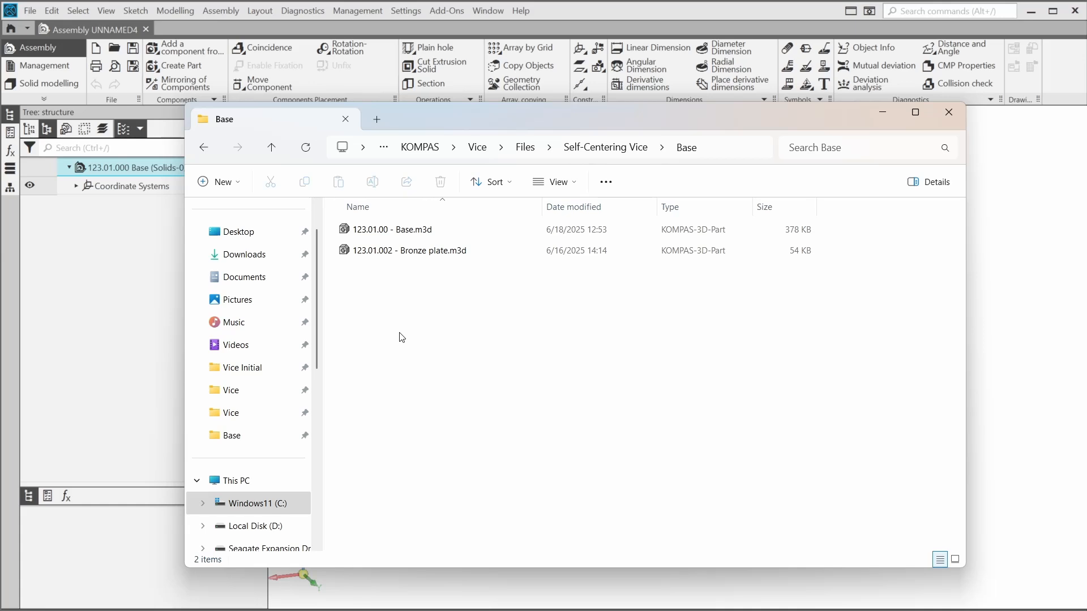
{"action": "left_click", "coordinate": [395, 235]}
{"action": "left_click", "coordinate": [396, 250], "text": "shift"}
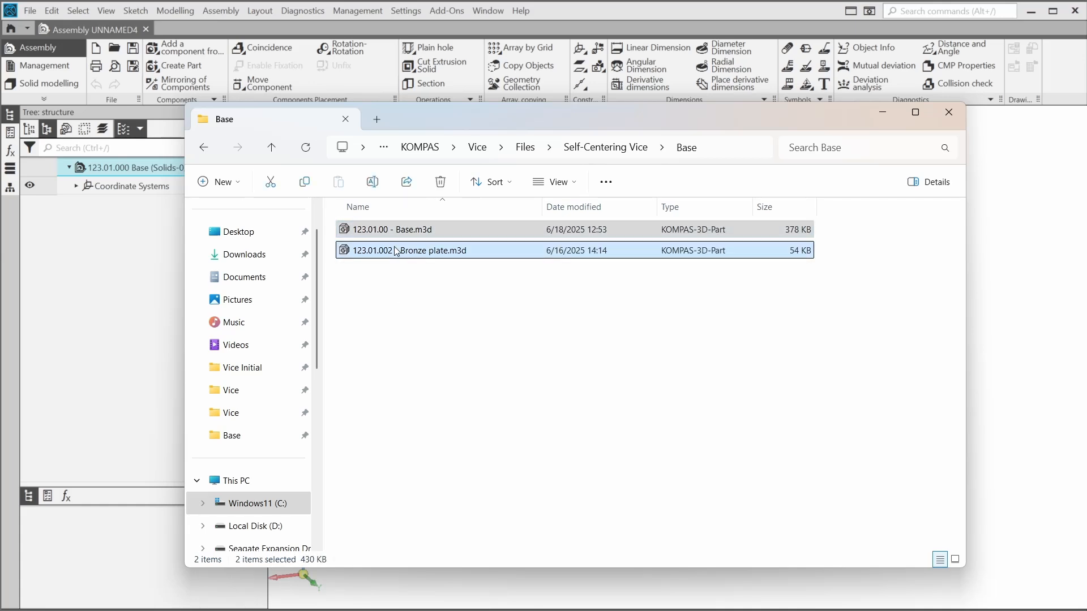
{"action": "right_click", "coordinate": [395, 251]}
{"action": "left_click", "coordinate": [432, 305]}
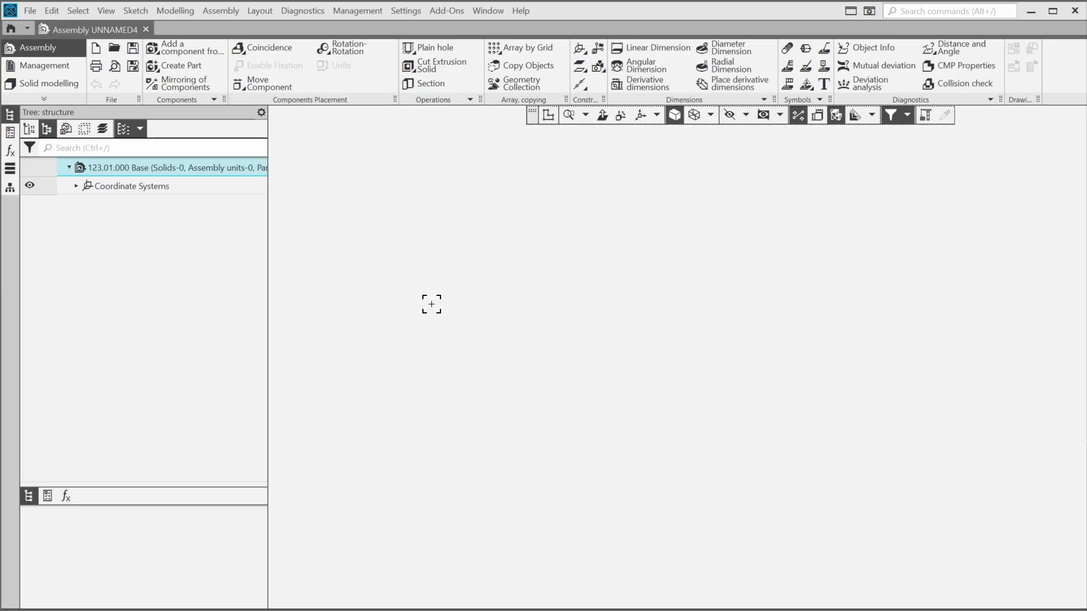
Step: Examine the Base part and the Bronze plate part from different angles
{"action": "scroll", "coordinate": [432, 304], "scroll_direction": "down", "scroll_amount": 4}
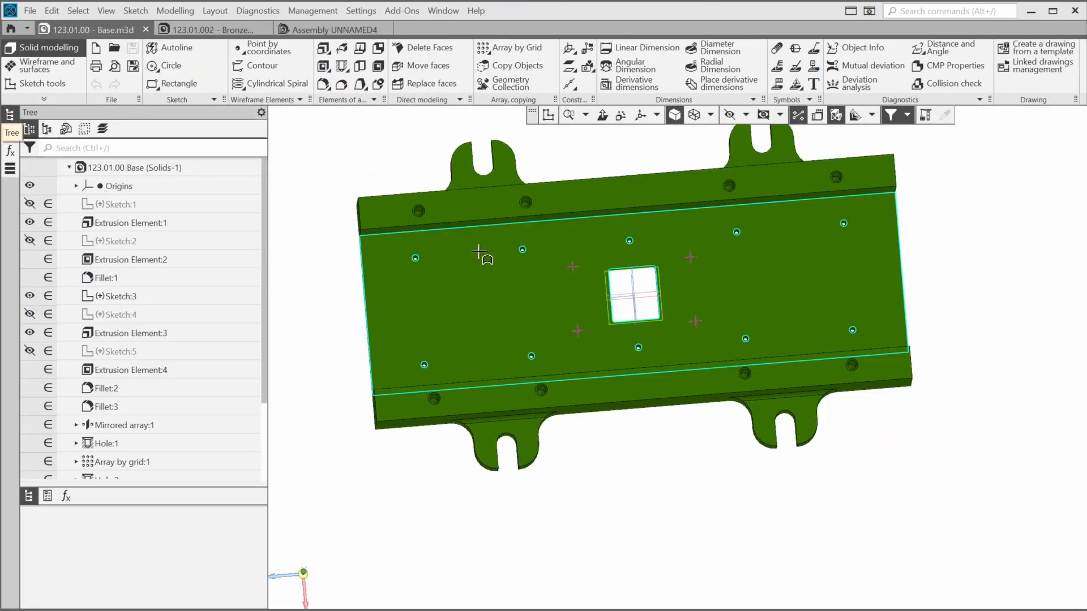
{"action": "middle_click_drag", "start_coordinate": [483, 254], "coordinate": [481, 317]}
{"action": "right_click_drag", "start_coordinate": [481, 317], "coordinate": [451, 294]}
{"action": "middle_click_drag", "start_coordinate": [451, 294], "coordinate": [427, 310]}
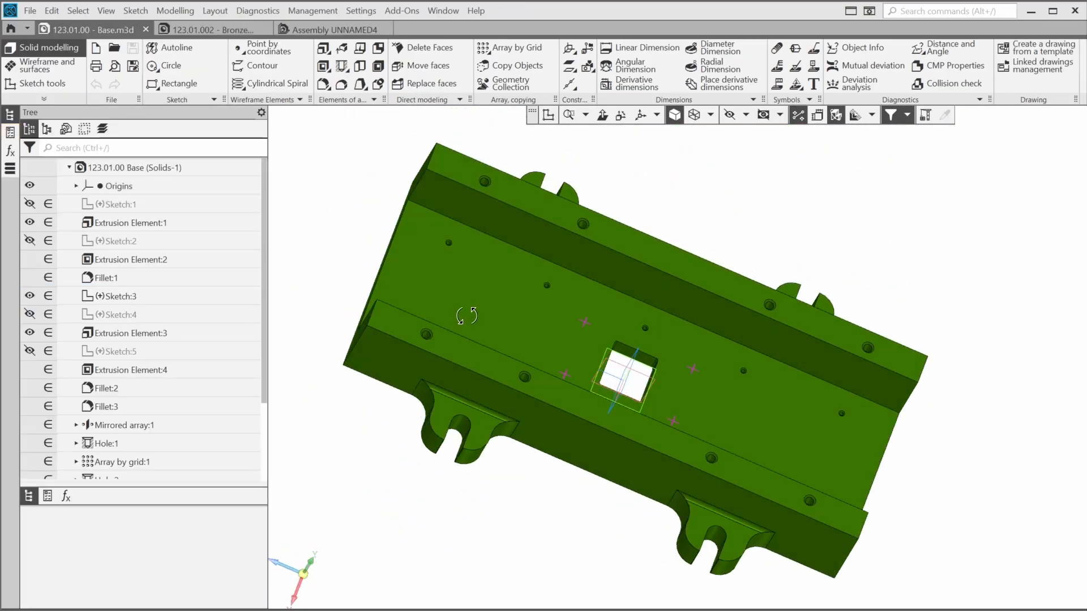
{"action": "left_click", "coordinate": [226, 28]}
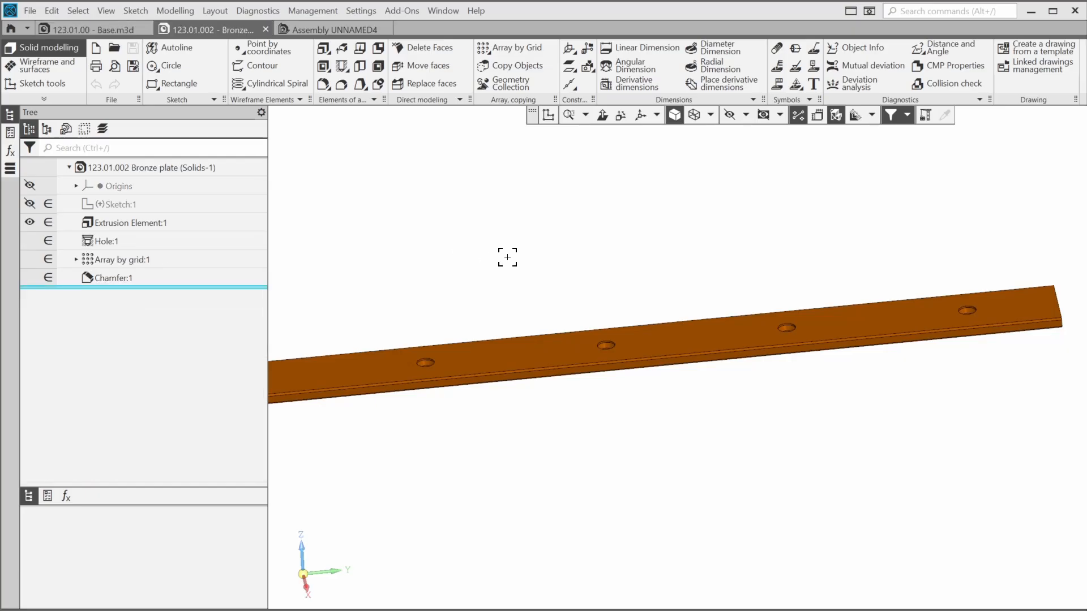
{"action": "middle_click_drag", "start_coordinate": [510, 258], "coordinate": [498, 283]}
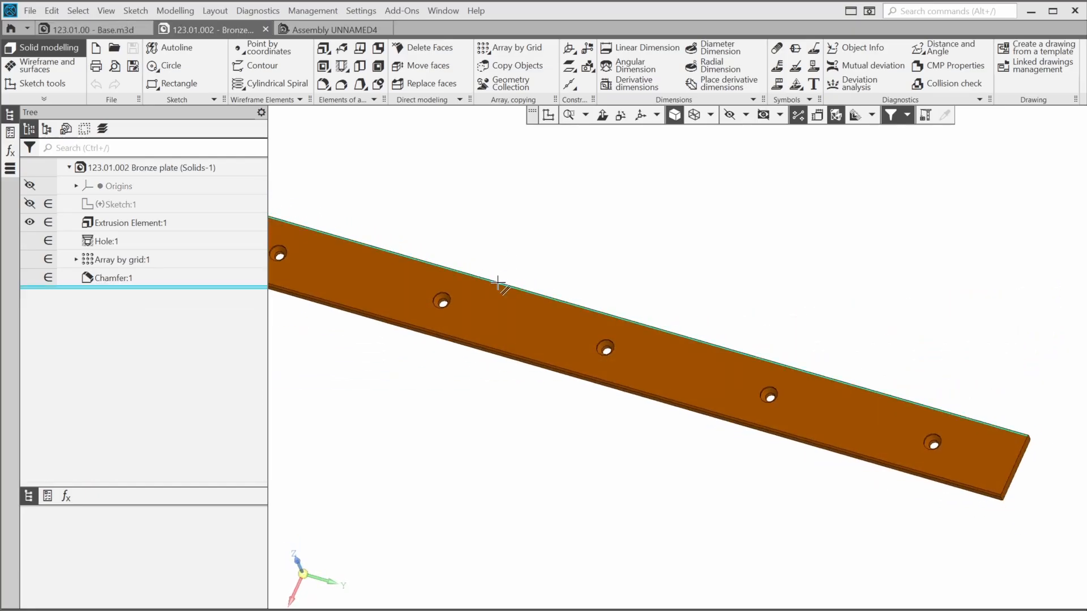
Step: Return to the assembly and load the Base and Bronze plate files from File Explorer as components to insert, with Base selected for placement
{"action": "left_click", "coordinate": [345, 28]}
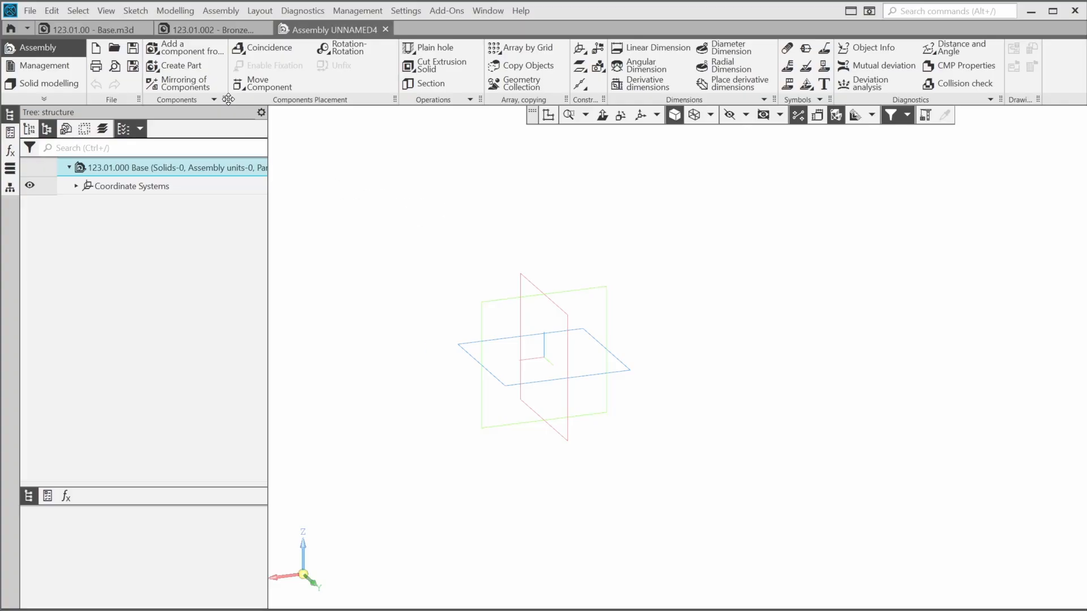
{"action": "left_click", "coordinate": [189, 50]}
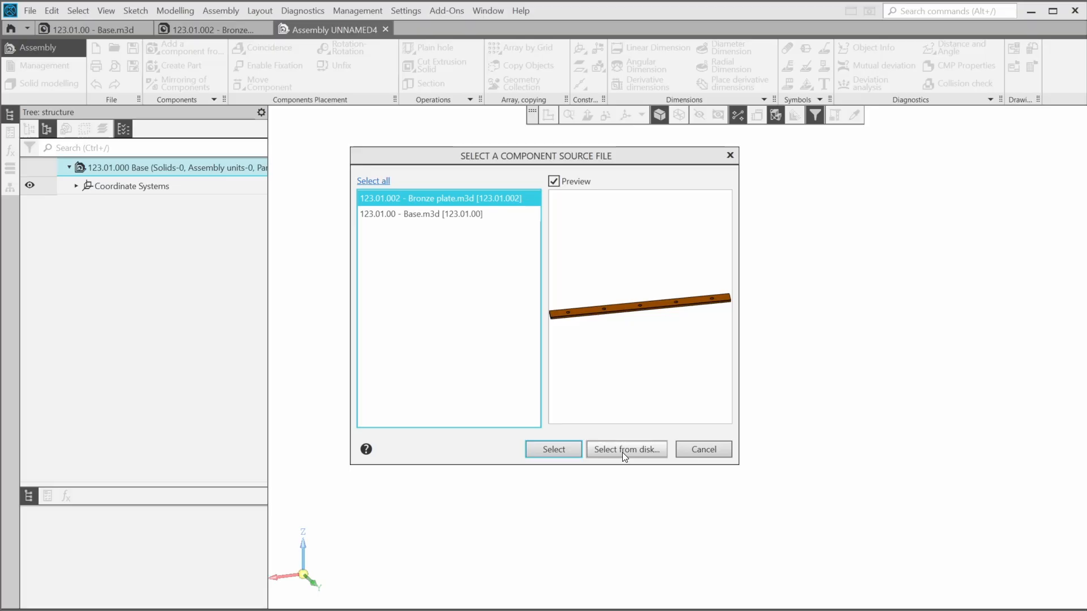
{"action": "left_click", "coordinate": [721, 456]}
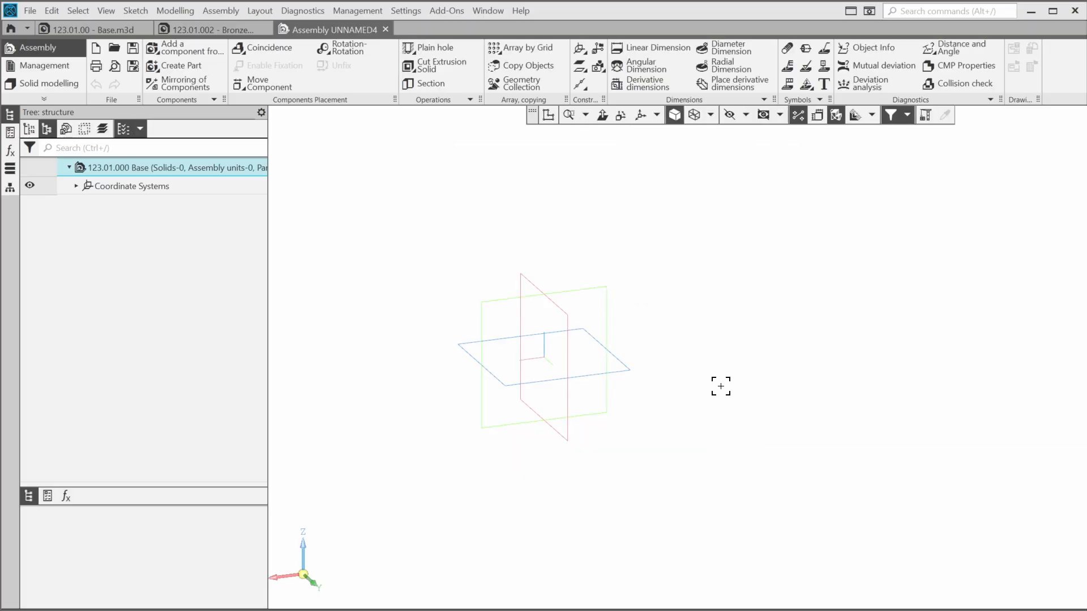
{"action": "key", "text": "alt+Tab"}
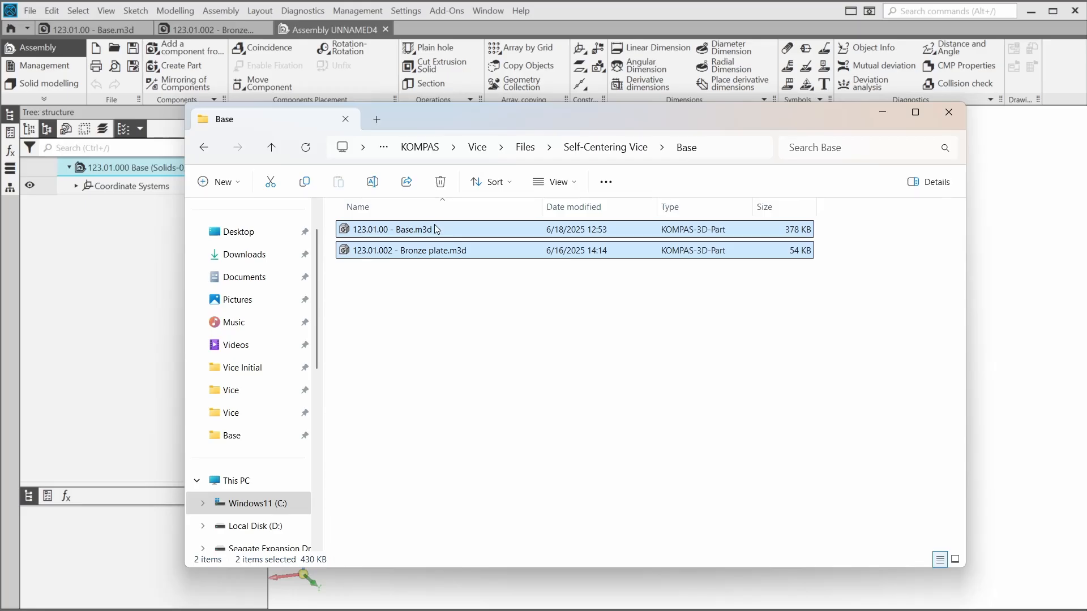
{"action": "left_click_drag", "start_coordinate": [436, 229], "coordinate": [159, 324]}
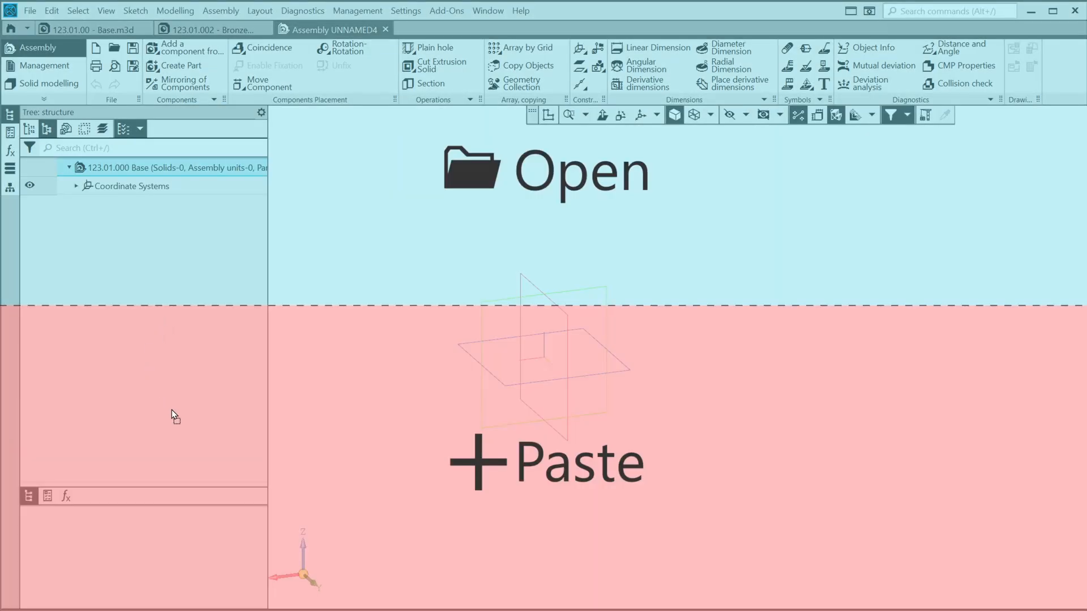
{"action": "left_click_drag", "start_coordinate": [180, 414], "coordinate": [318, 329]}
{"action": "left_click_drag", "start_coordinate": [395, 400], "coordinate": [395, 402]}
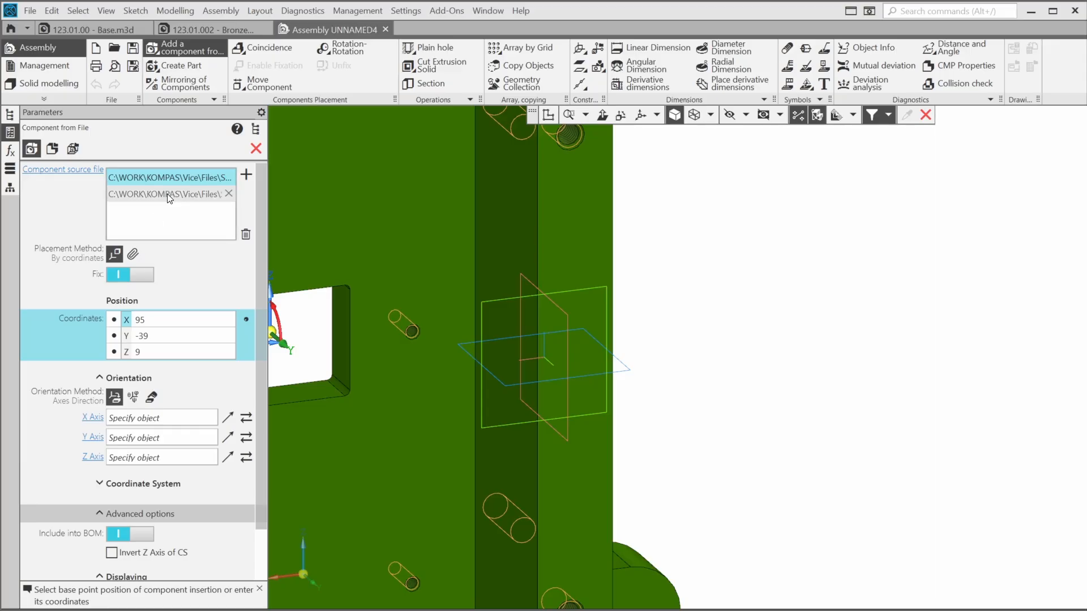
{"action": "left_click", "coordinate": [168, 195]}
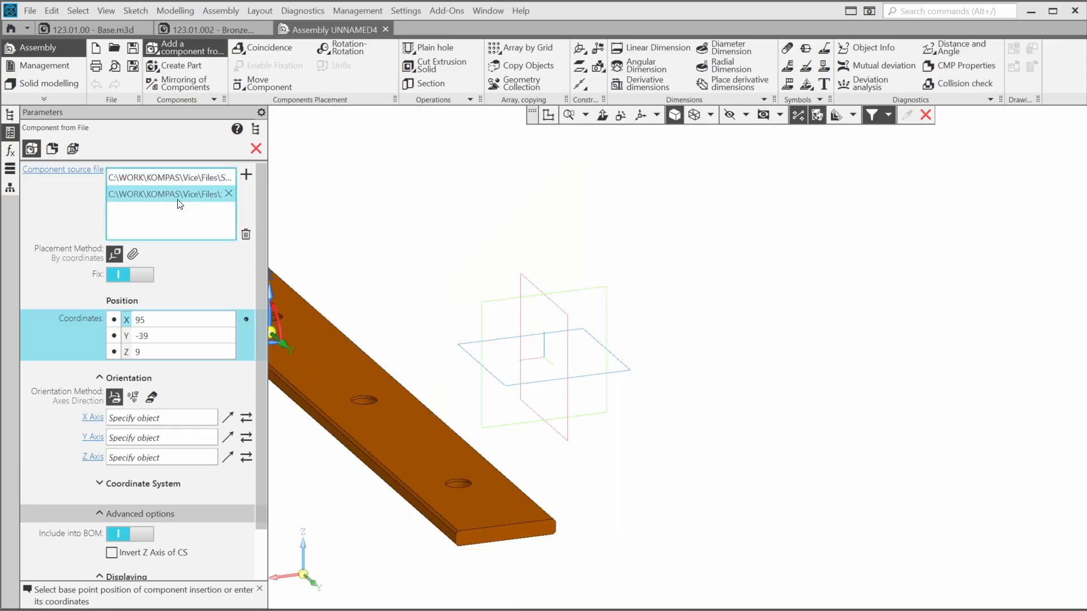
{"action": "left_click", "coordinate": [180, 177]}
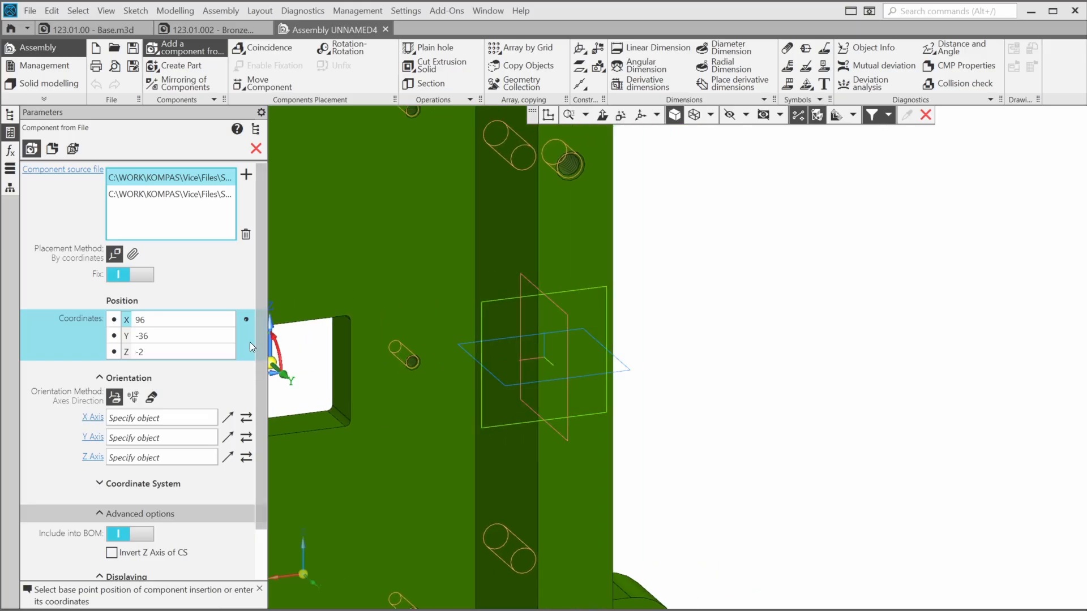
Step: Place the Base part, fixed, at coordinates X 0, Y 0, Z 0 in the assembly
{"action": "left_click", "coordinate": [184, 317]}
{"action": "type", "text": "0"}
{"action": "key", "text": "Return"}
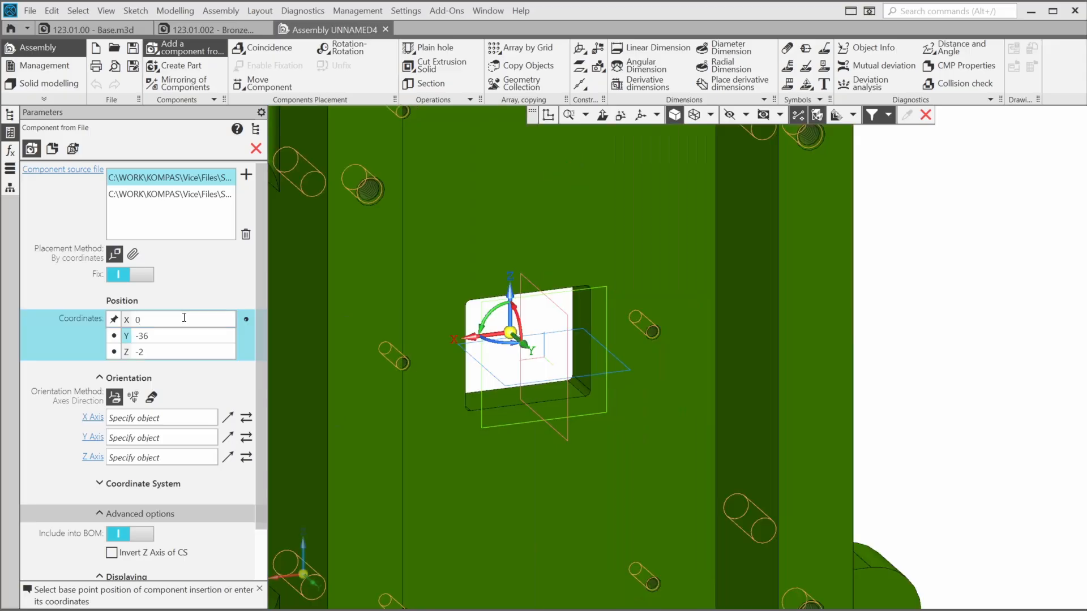
{"action": "key", "text": "Tab"}
{"action": "type", "text": "0"}
{"action": "key", "text": "Return"}
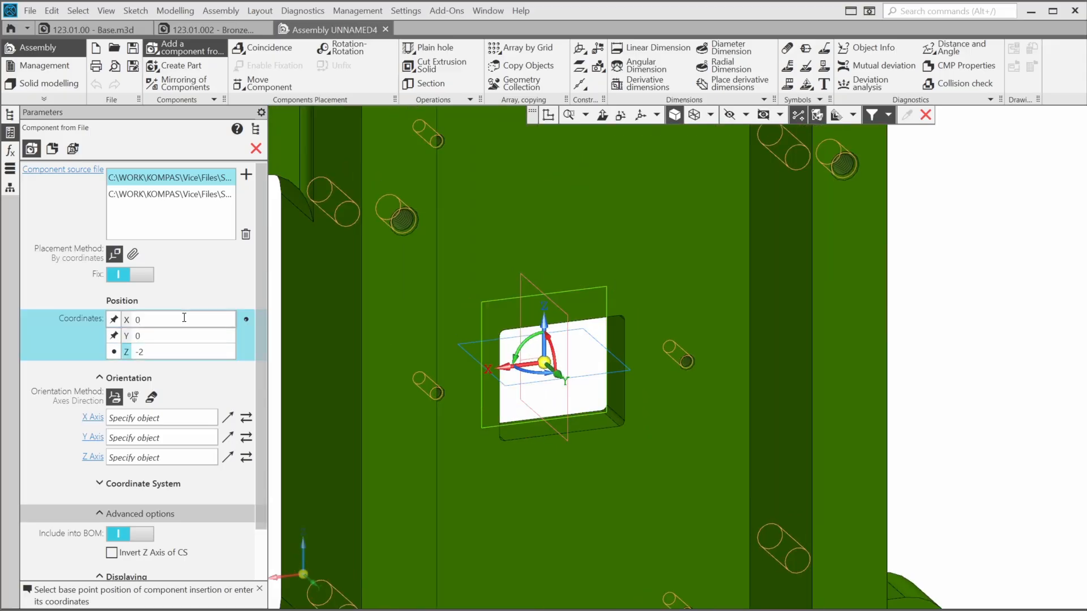
{"action": "key", "text": "Tab"}
{"action": "type", "text": "0"}
{"action": "key", "text": "Return"}
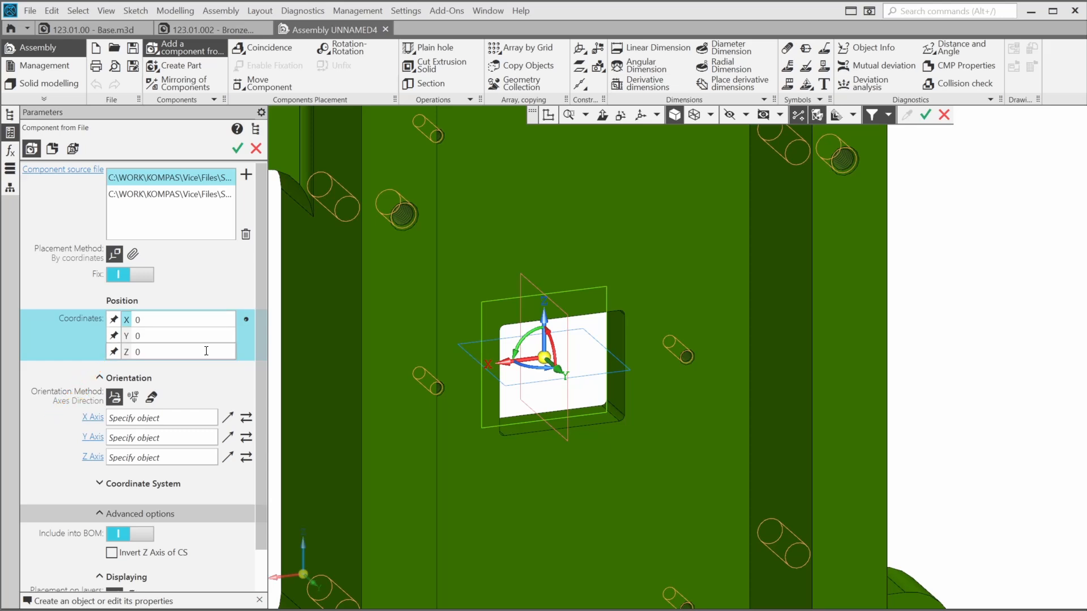
{"action": "scroll", "coordinate": [832, 346], "scroll_direction": "down", "scroll_amount": 5}
{"action": "middle_click_drag", "start_coordinate": [832, 346], "coordinate": [710, 347], "text": "shift"}
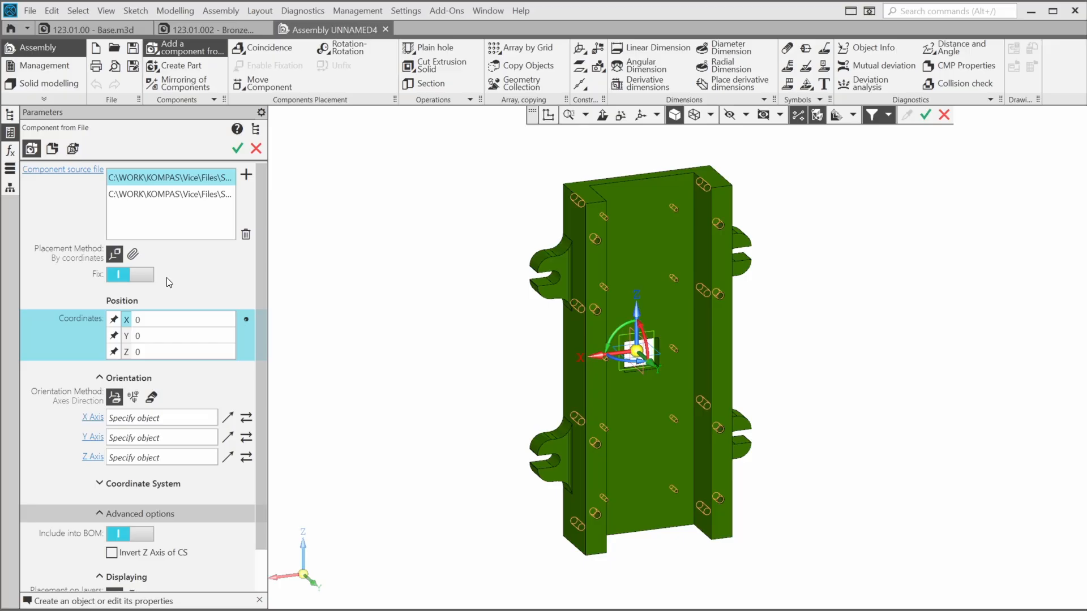
{"action": "left_click", "coordinate": [238, 150]}
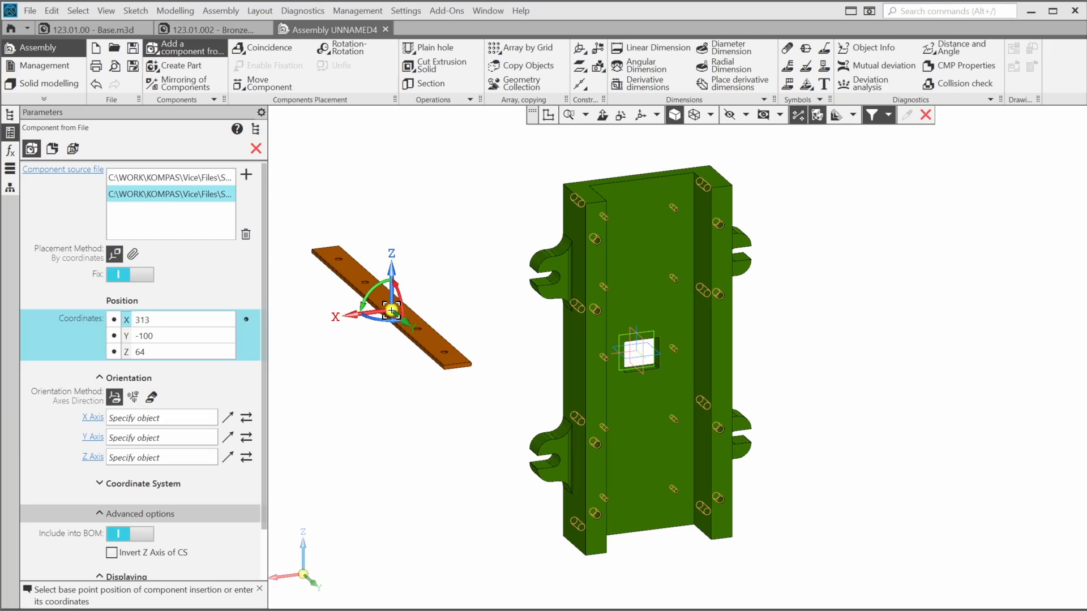
Step: Set the Bronze plate's placement method to By matings, enlarge its source preview, and turn off fixing
{"action": "left_click", "coordinate": [133, 254]}
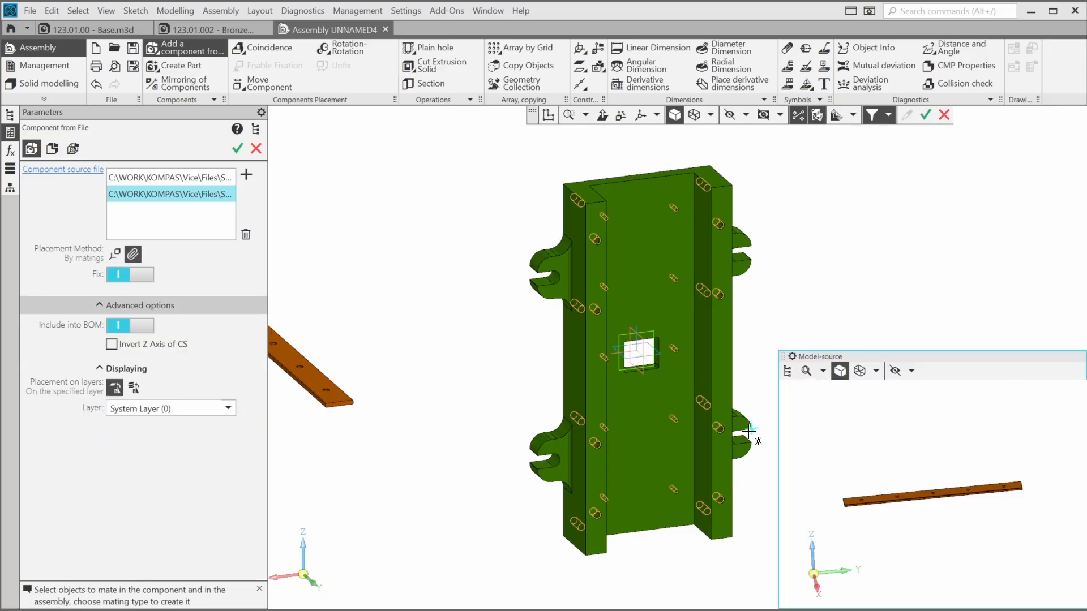
{"action": "scroll", "coordinate": [890, 462], "scroll_direction": "up", "scroll_amount": 3}
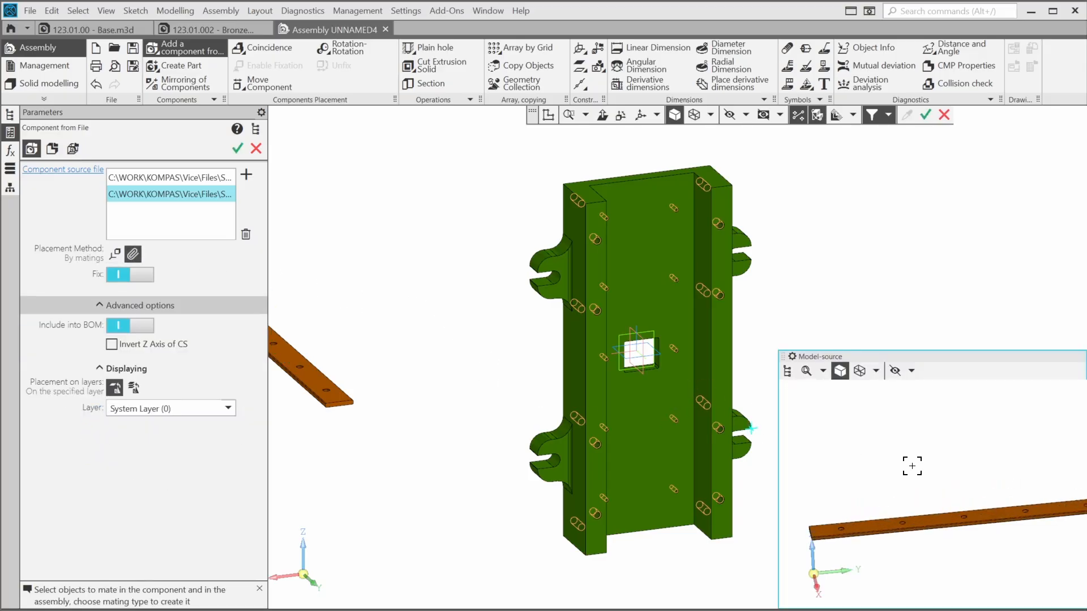
{"action": "middle_click_drag", "start_coordinate": [912, 461], "coordinate": [820, 426]}
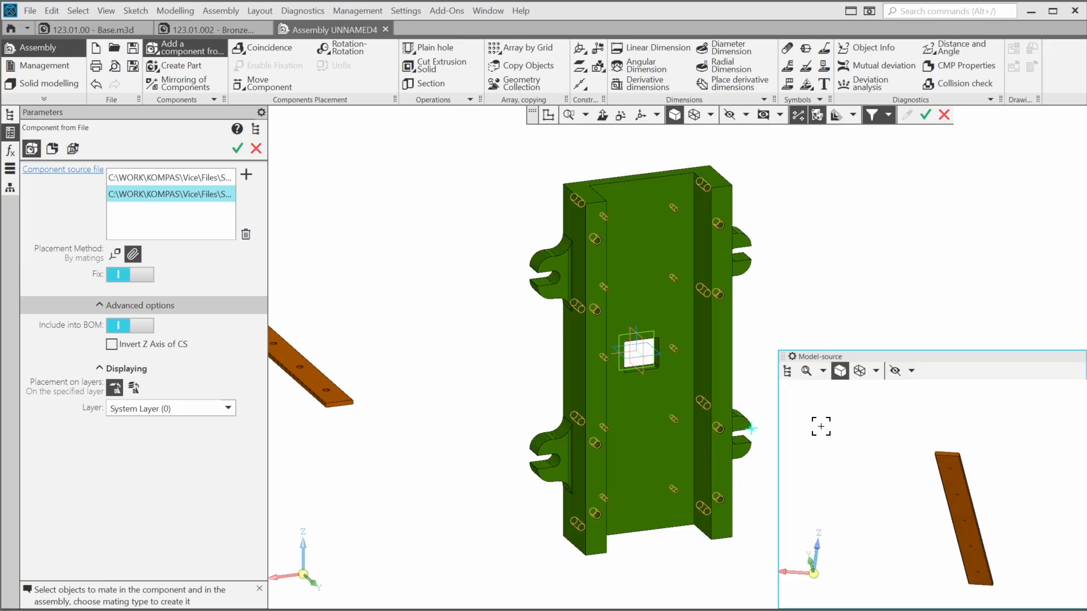
{"action": "left_click_drag", "start_coordinate": [781, 352], "coordinate": [781, 330]}
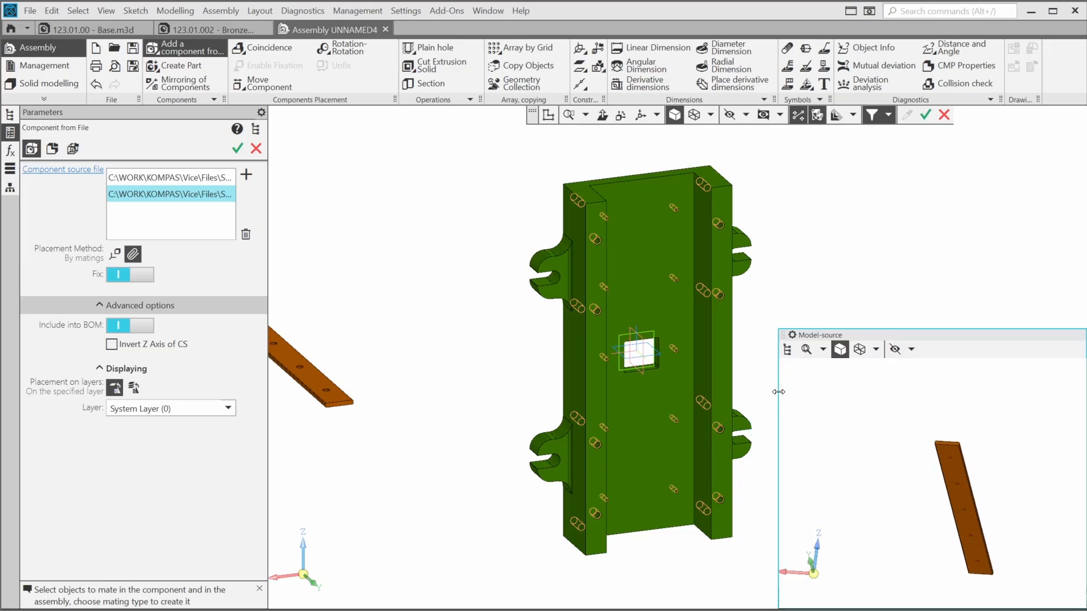
{"action": "left_click_drag", "start_coordinate": [778, 386], "coordinate": [748, 387]}
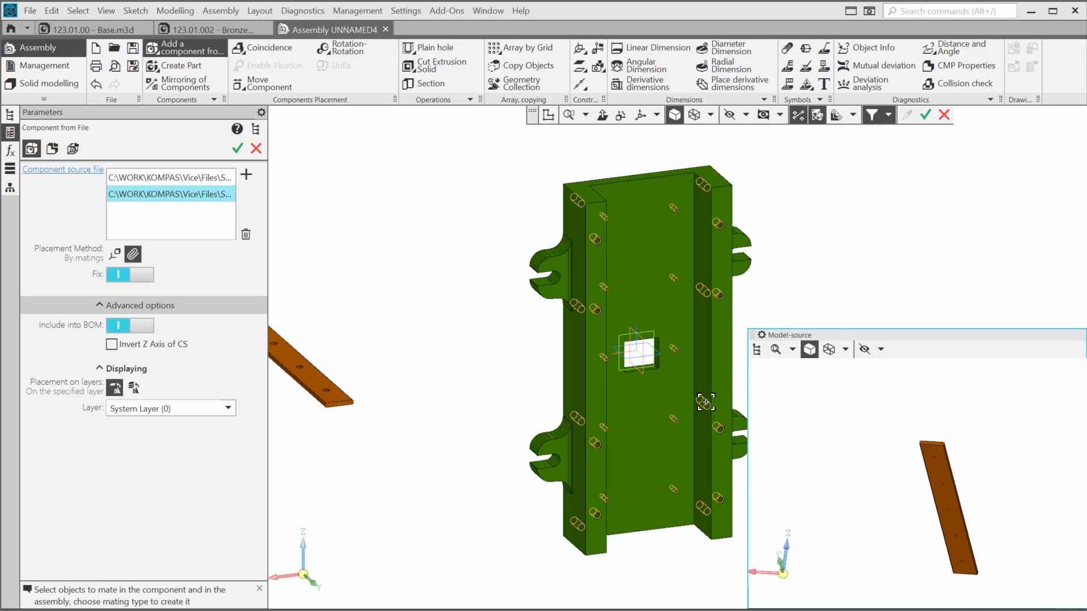
{"action": "scroll", "coordinate": [696, 421], "scroll_direction": "up", "scroll_amount": 2}
{"action": "middle_click_drag", "start_coordinate": [671, 448], "coordinate": [535, 477]}
{"action": "scroll", "coordinate": [559, 392], "scroll_direction": "down", "scroll_amount": 1}
{"action": "scroll", "coordinate": [869, 477], "scroll_direction": "up", "scroll_amount": 2}
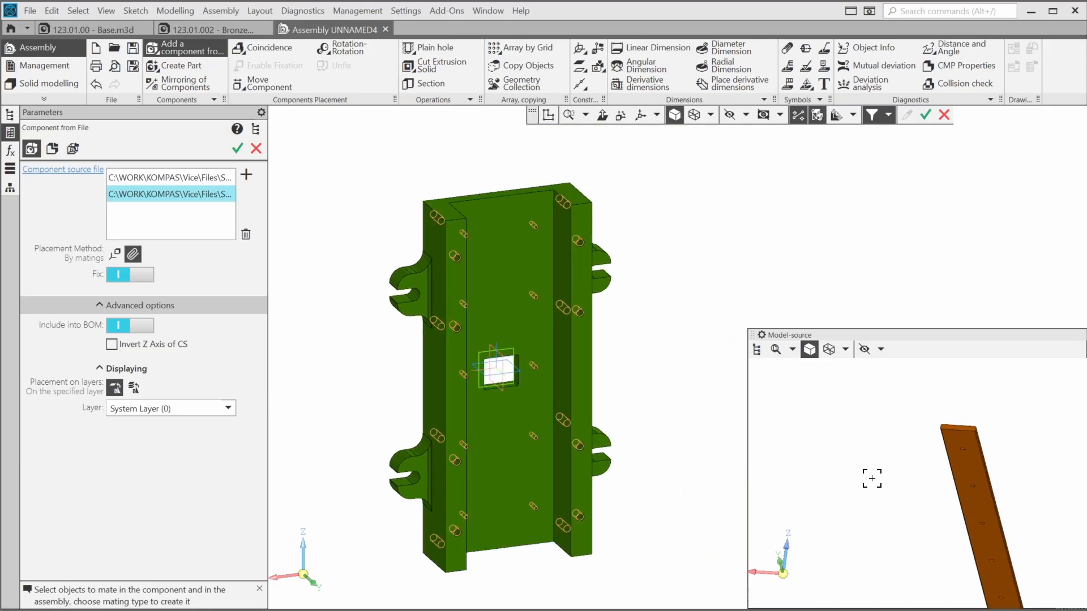
{"action": "middle_click_drag", "start_coordinate": [916, 484], "coordinate": [849, 495]}
{"action": "scroll", "coordinate": [850, 495], "scroll_direction": "up", "scroll_amount": 1}
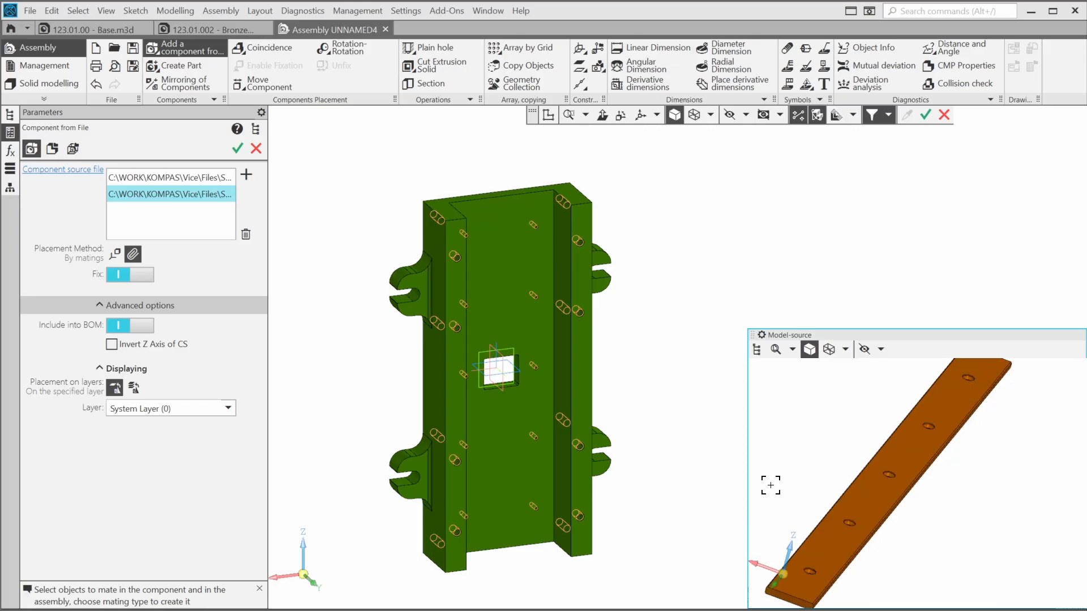
{"action": "left_click", "coordinate": [145, 275]}
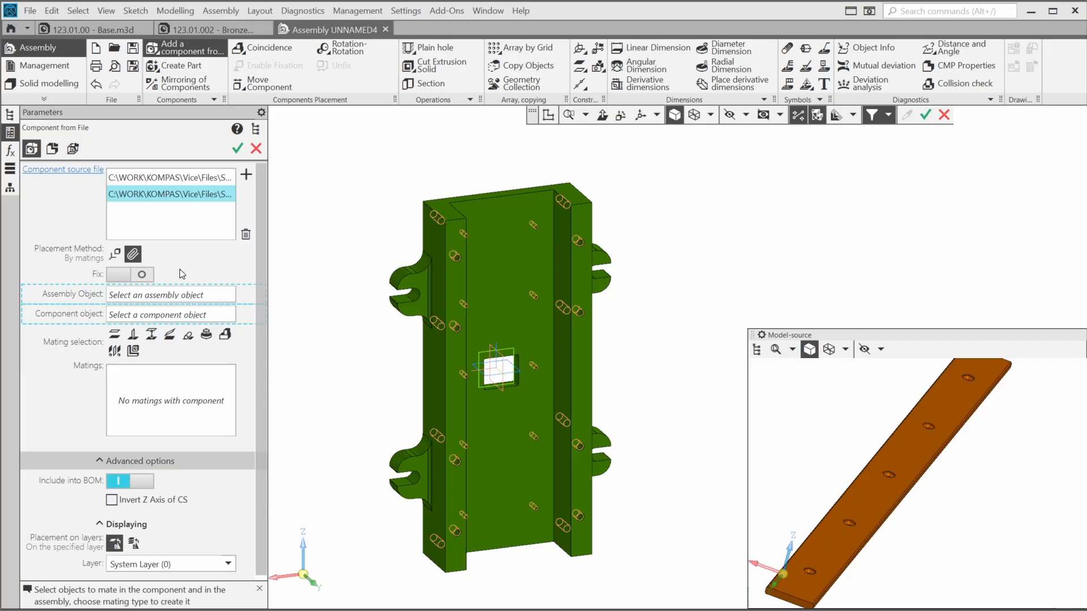
Step: Start a Coincidence mating between the Bronze plate's flat face without countersinks and the inner floor face of the Base
{"action": "left_click", "coordinate": [225, 338]}
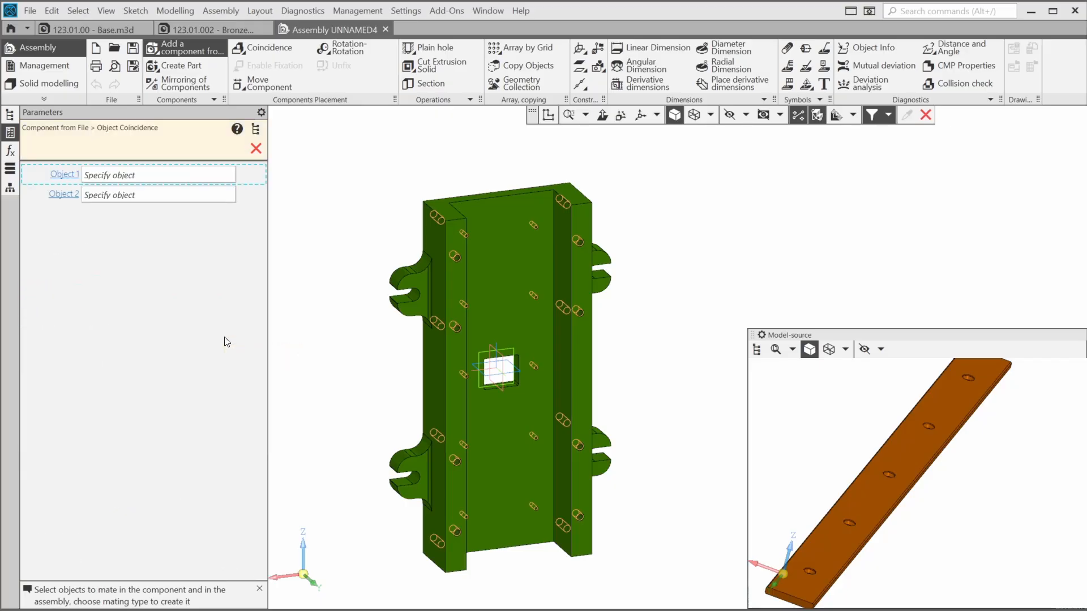
{"action": "scroll", "coordinate": [942, 493], "scroll_direction": "up", "scroll_amount": 3}
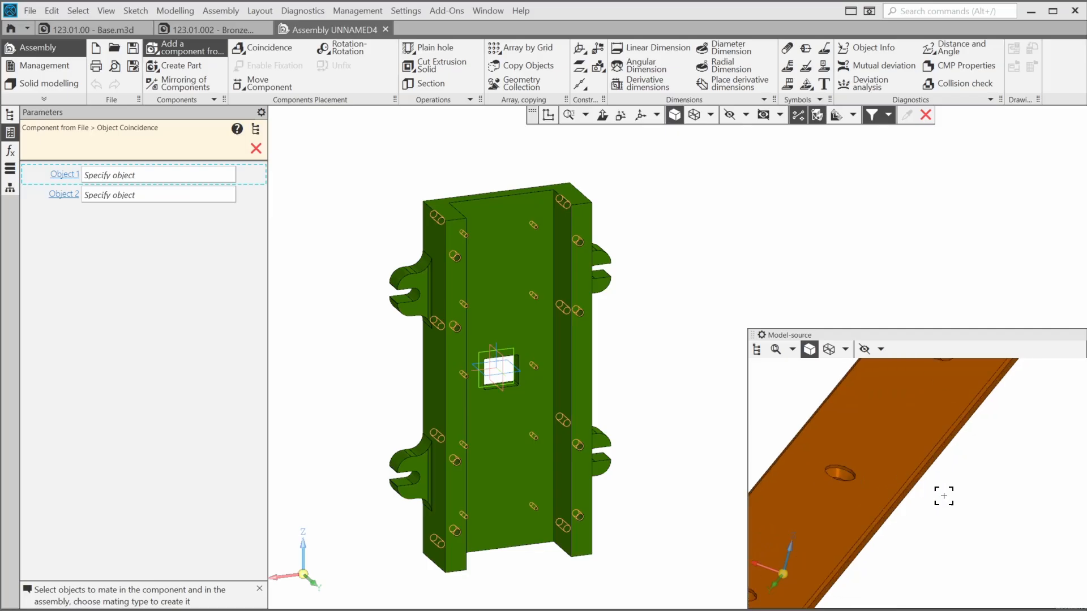
{"action": "middle_click_drag", "start_coordinate": [943, 496], "coordinate": [929, 457]}
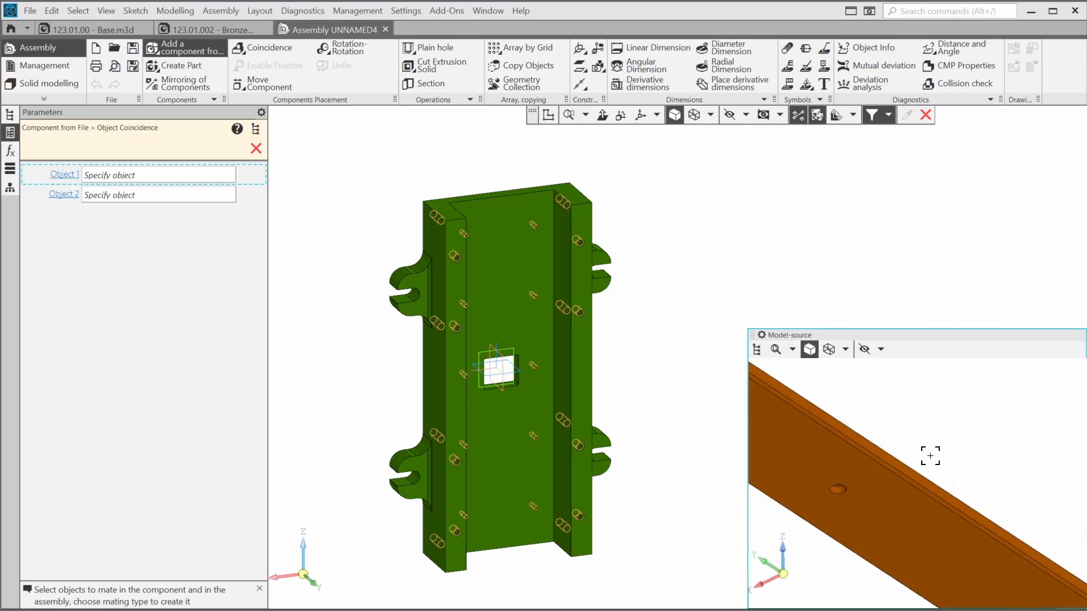
{"action": "left_click", "coordinate": [911, 507]}
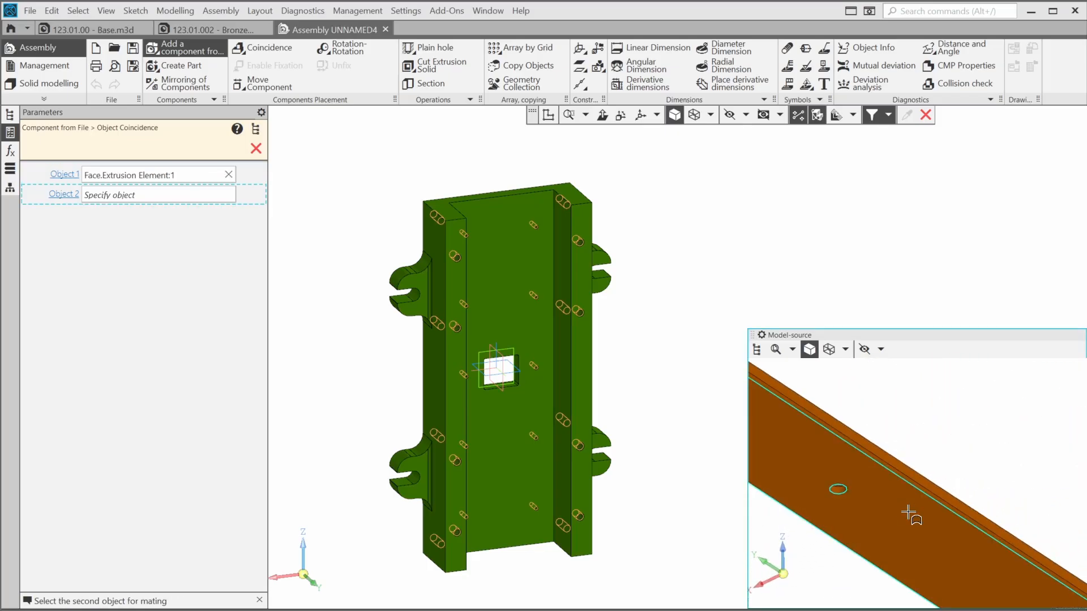
{"action": "left_click", "coordinate": [536, 328]}
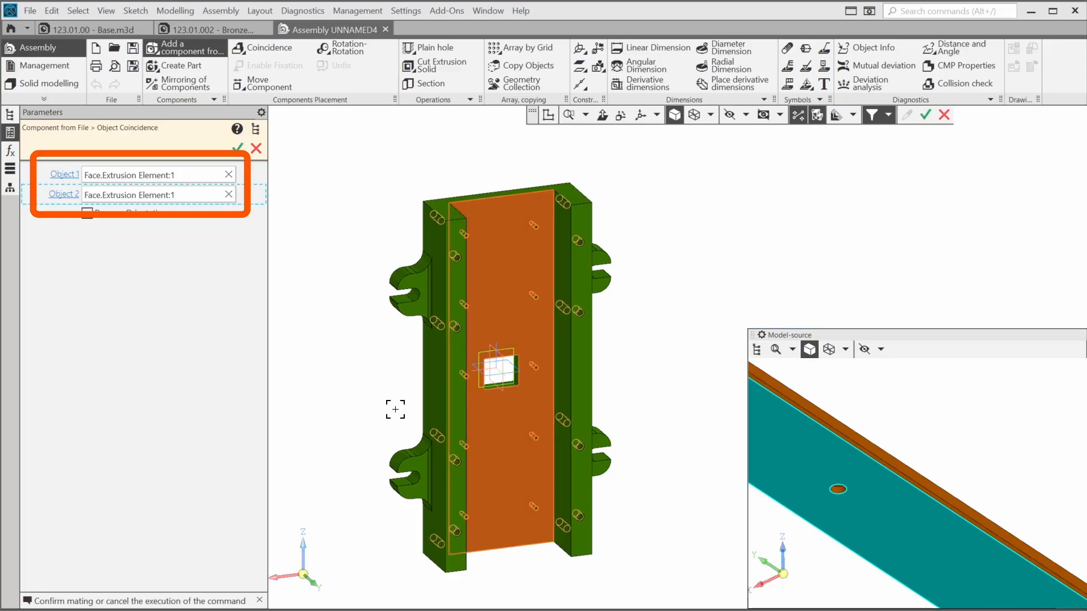
{"action": "mouse_move", "coordinate": [395, 409]}
{"action": "middle_mouse_down"}
{"action": "mouse_move", "coordinate": [381, 408]}
{"action": "mouse_move", "coordinate": [376, 375]}
{"action": "mouse_move", "coordinate": [406, 390]}
{"action": "mouse_move", "coordinate": [527, 339]}
{"action": "middle_mouse_up"}
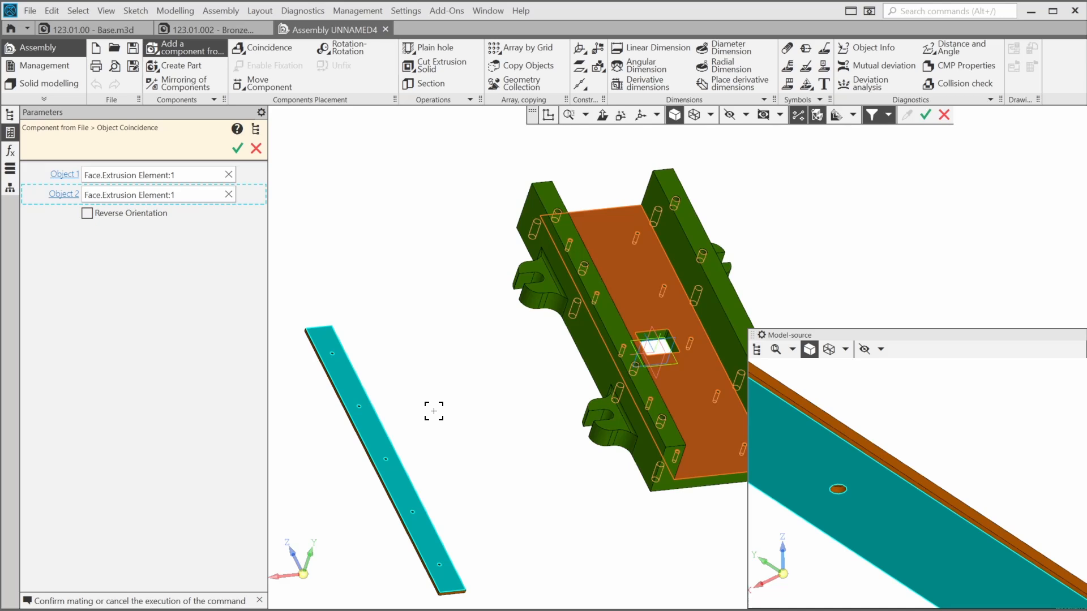
{"action": "scroll", "coordinate": [468, 447], "scroll_direction": "up", "scroll_amount": 3}
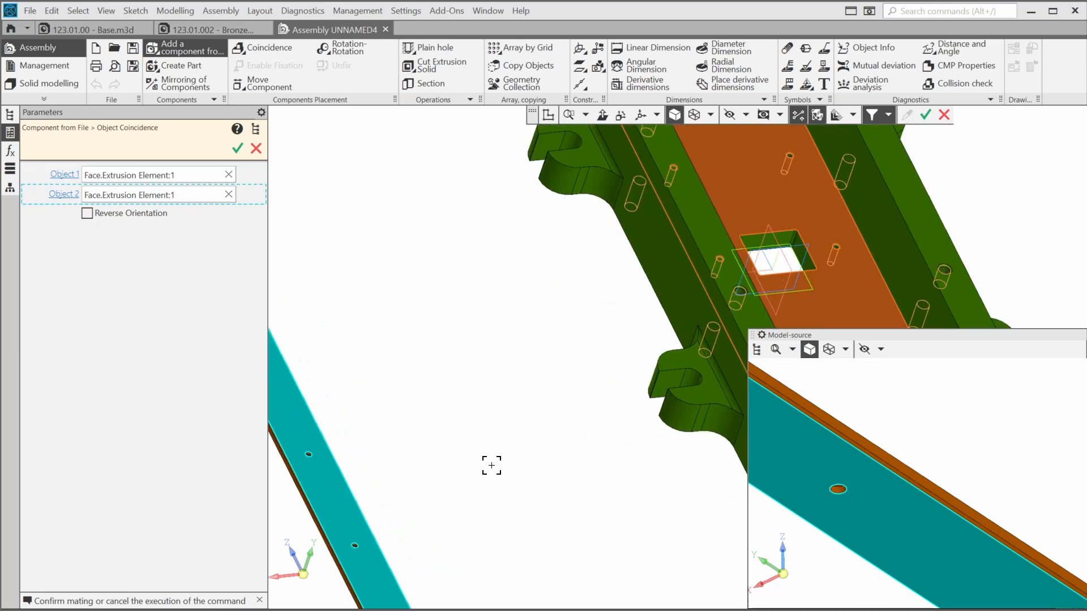
Step: Reverse the orientation of the Bronze plate so its countersinks face outward, check its end hole, and accept the Coincidence mating
{"action": "left_click", "coordinate": [87, 213]}
{"action": "scroll", "coordinate": [332, 369], "scroll_direction": "up", "scroll_amount": 5}
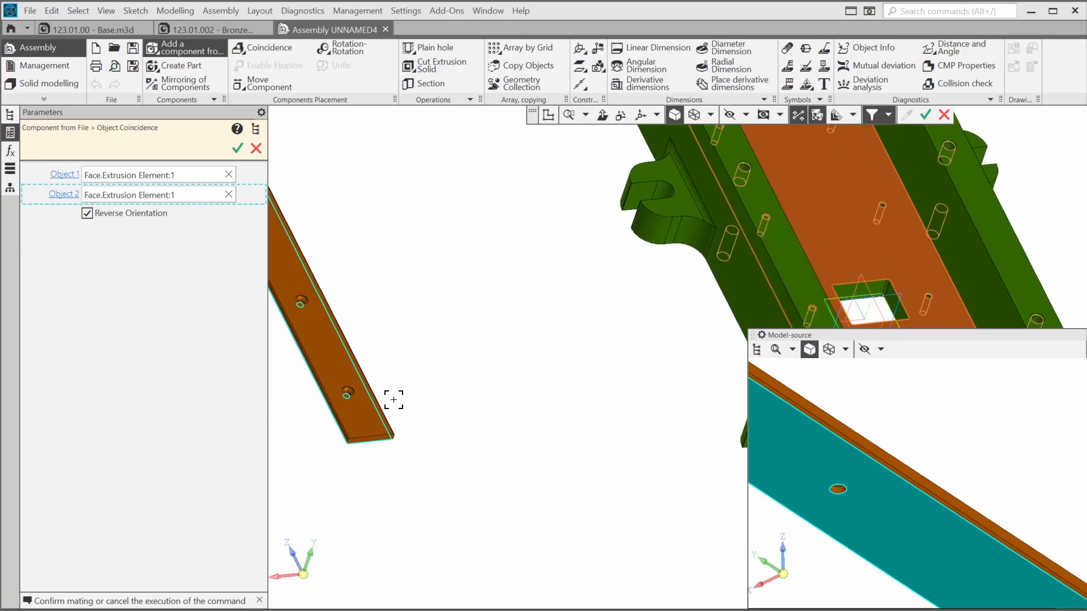
{"action": "scroll", "coordinate": [403, 392], "scroll_direction": "down", "scroll_amount": 2}
{"action": "scroll", "coordinate": [399, 395], "scroll_direction": "up", "scroll_amount": 3}
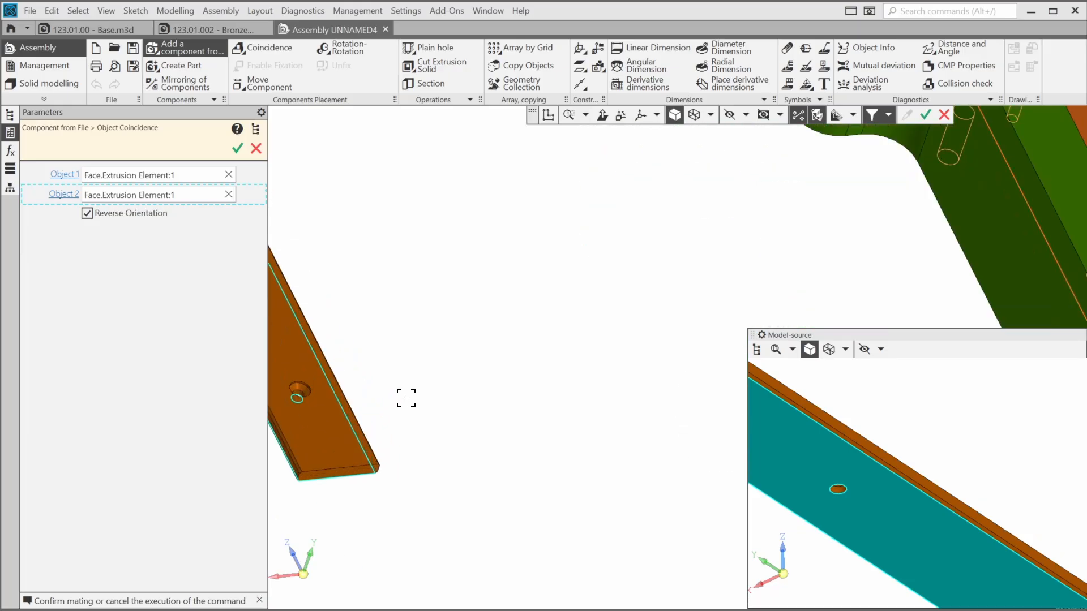
{"action": "middle_click_drag", "start_coordinate": [396, 395], "coordinate": [598, 383]}
{"action": "scroll", "coordinate": [479, 389], "scroll_direction": "up", "scroll_amount": 3}
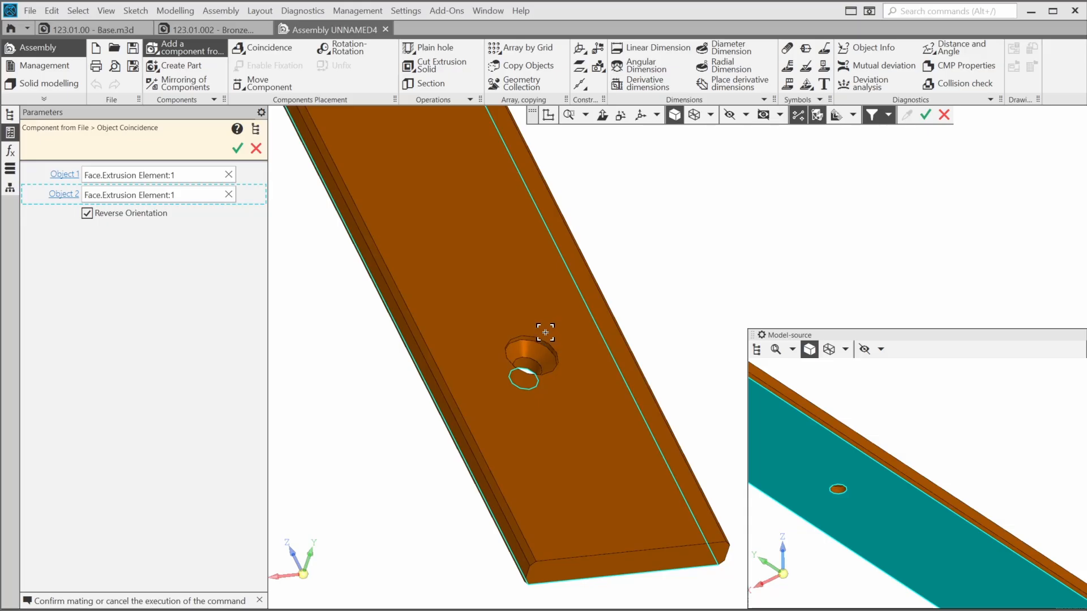
{"action": "scroll", "coordinate": [530, 391], "scroll_direction": "down", "scroll_amount": 4}
{"action": "scroll", "coordinate": [536, 404], "scroll_direction": "down", "scroll_amount": 3}
{"action": "middle_click_drag", "start_coordinate": [589, 355], "coordinate": [465, 413]}
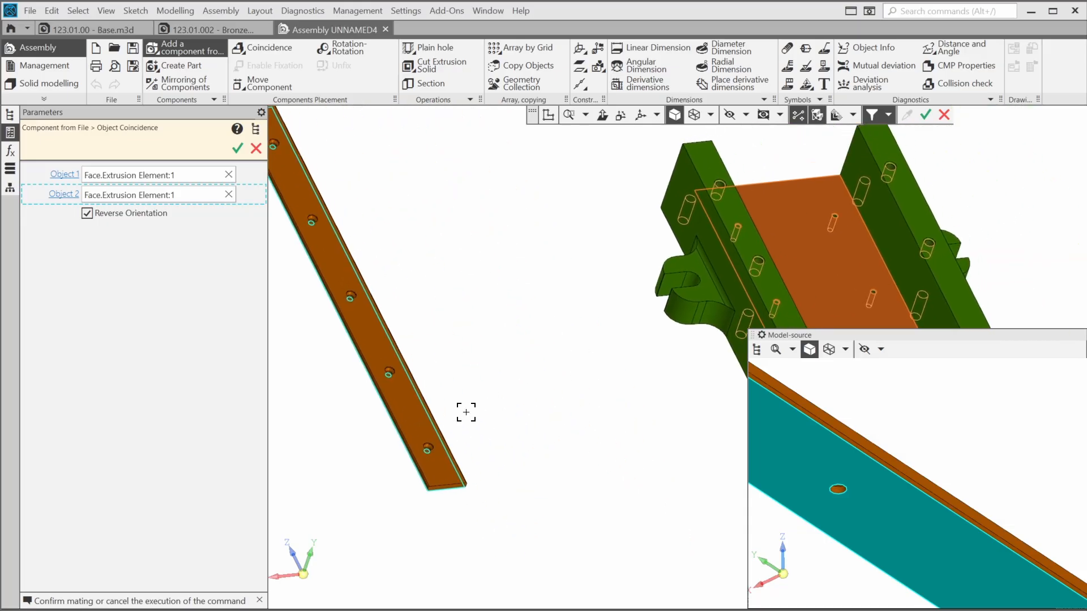
{"action": "scroll", "coordinate": [466, 412], "scroll_direction": "down", "scroll_amount": 1}
{"action": "middle_click_drag", "start_coordinate": [589, 432], "coordinate": [507, 385]}
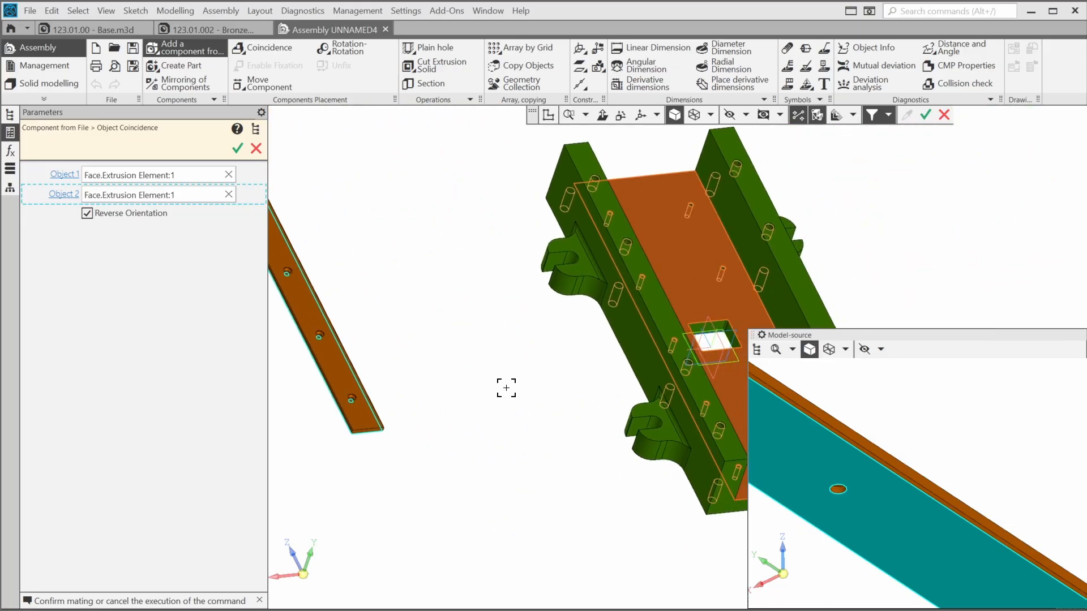
{"action": "left_click", "coordinate": [237, 149]}
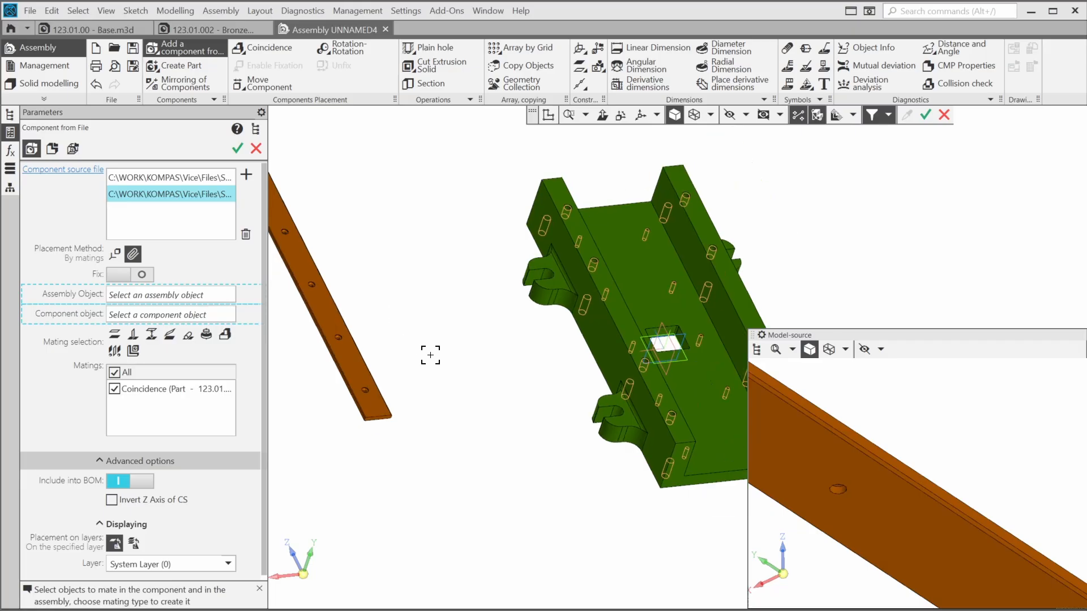
Step: Highlight the Bronze plate's Coincidence mating to review the faces it joins
{"action": "middle_click_drag", "start_coordinate": [461, 288], "coordinate": [496, 315]}
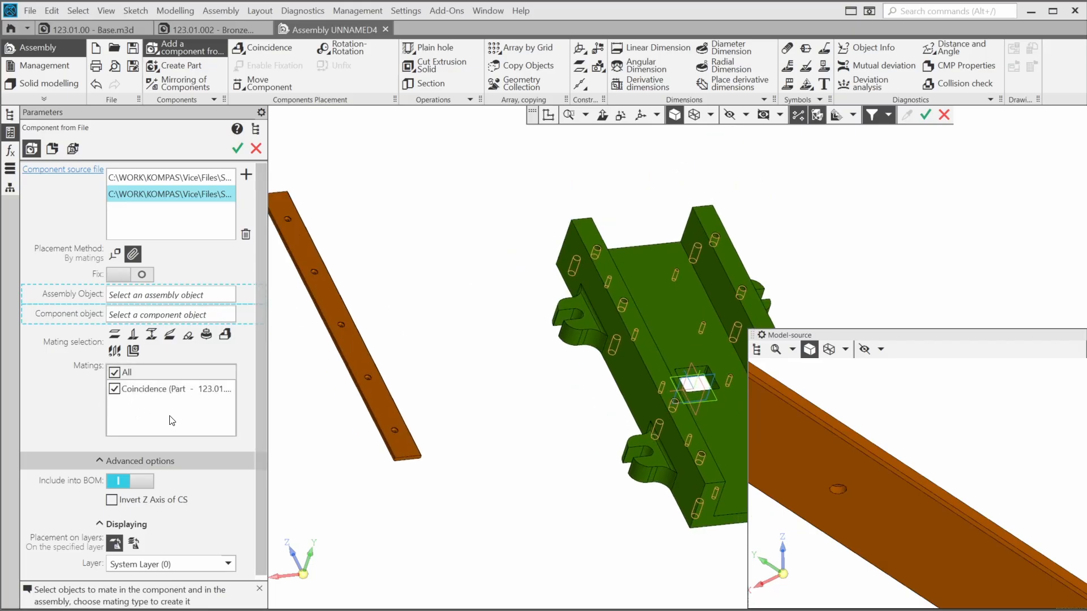
{"action": "mouse_move", "coordinate": [229, 399]}
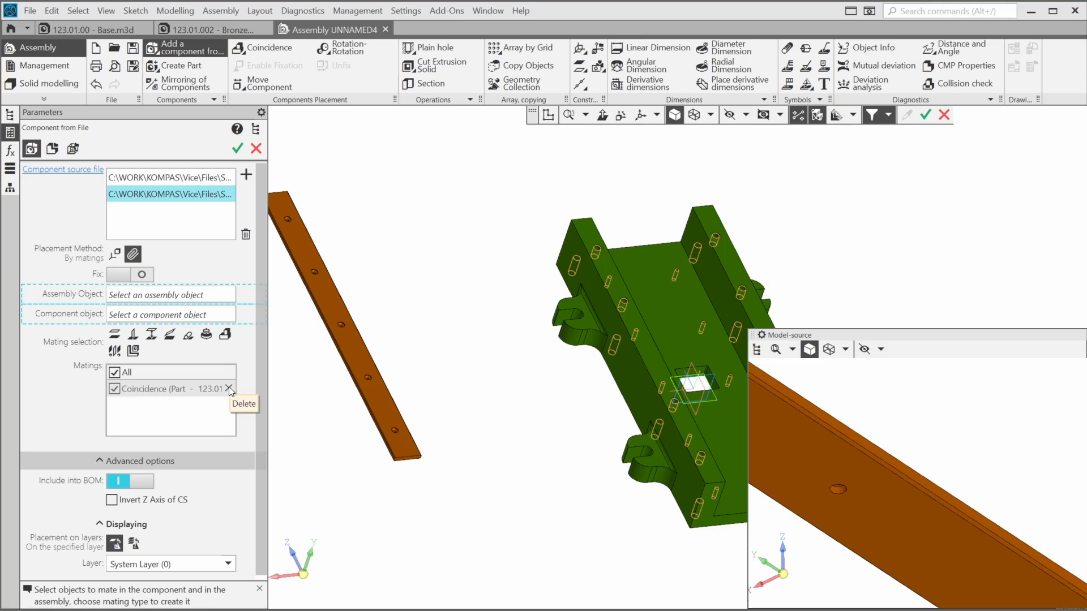
{"action": "left_click", "coordinate": [174, 390]}
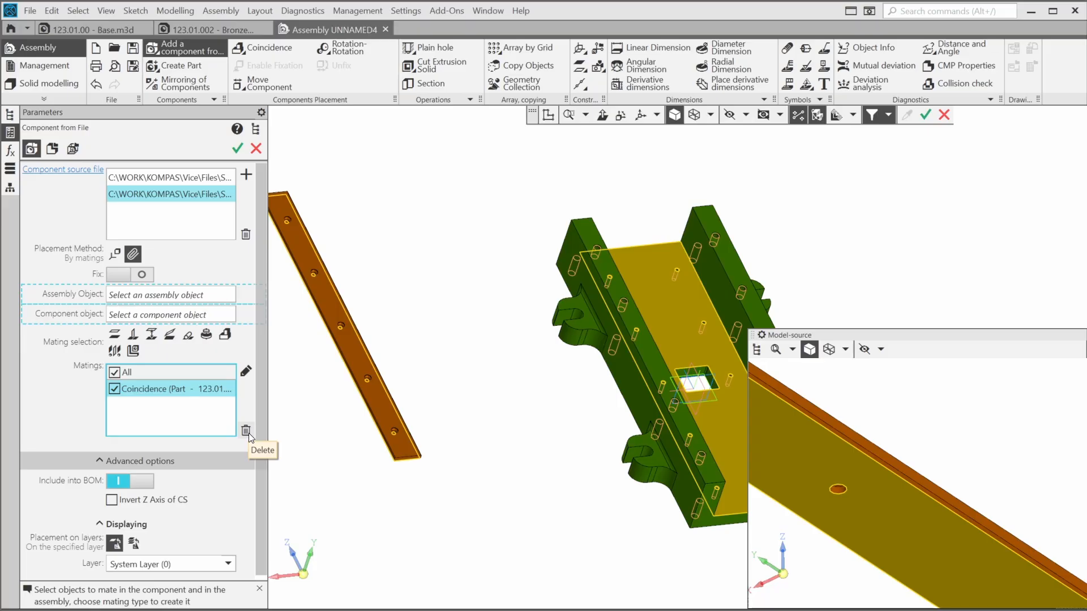
Step: Start a Coaxial mating with the cylindrical face of the hole nearest the Bronze plate's end as the first object
{"action": "left_click", "coordinate": [207, 337]}
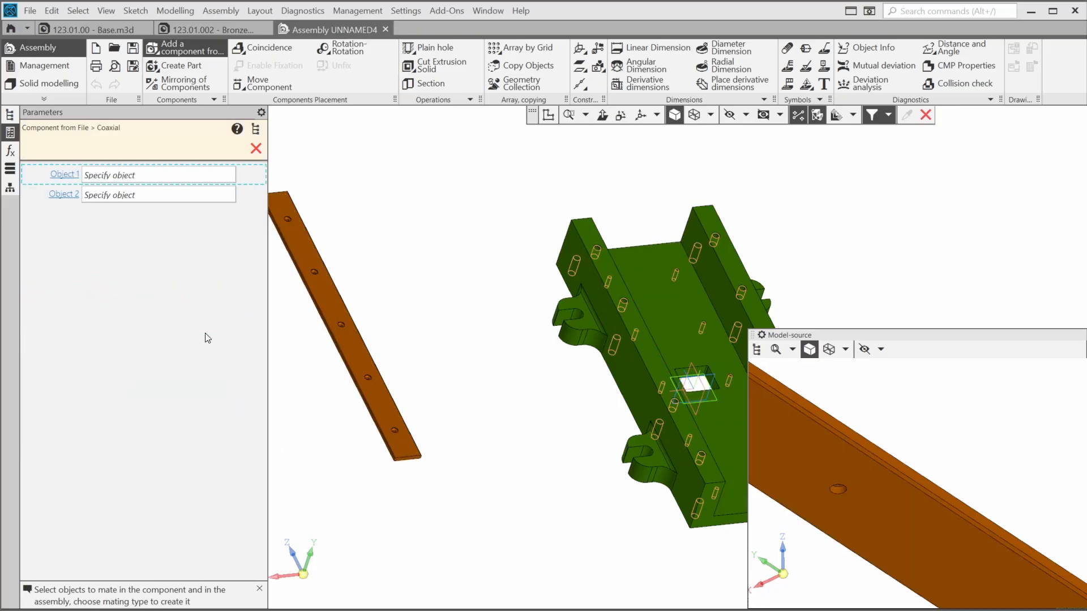
{"action": "scroll", "coordinate": [467, 437], "scroll_direction": "up", "scroll_amount": 5}
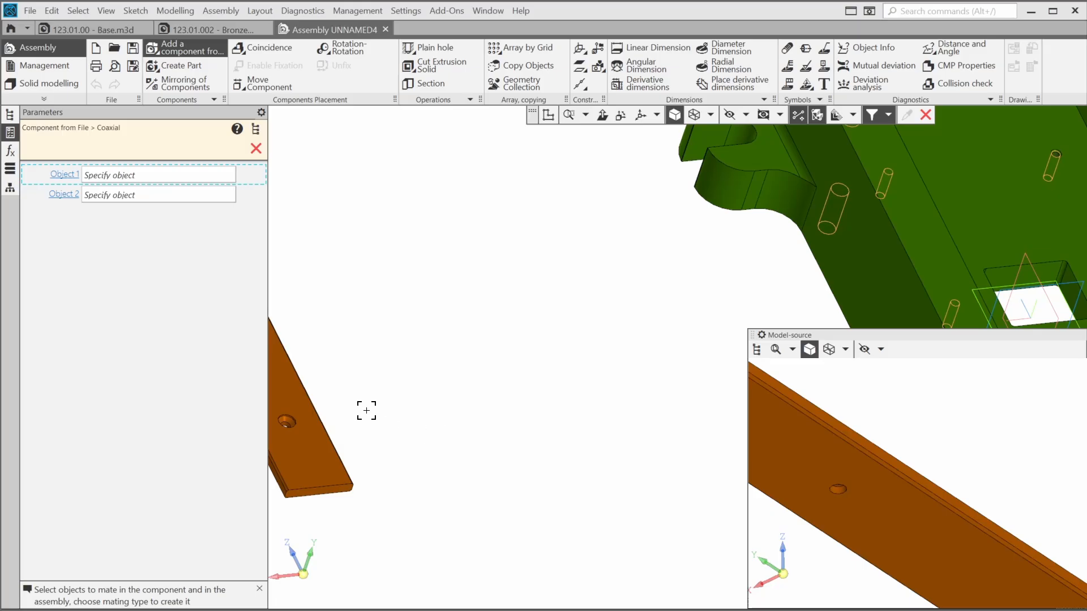
{"action": "middle_click_drag", "start_coordinate": [366, 410], "coordinate": [568, 359]}
{"action": "scroll", "coordinate": [461, 375], "scroll_direction": "up", "scroll_amount": 8}
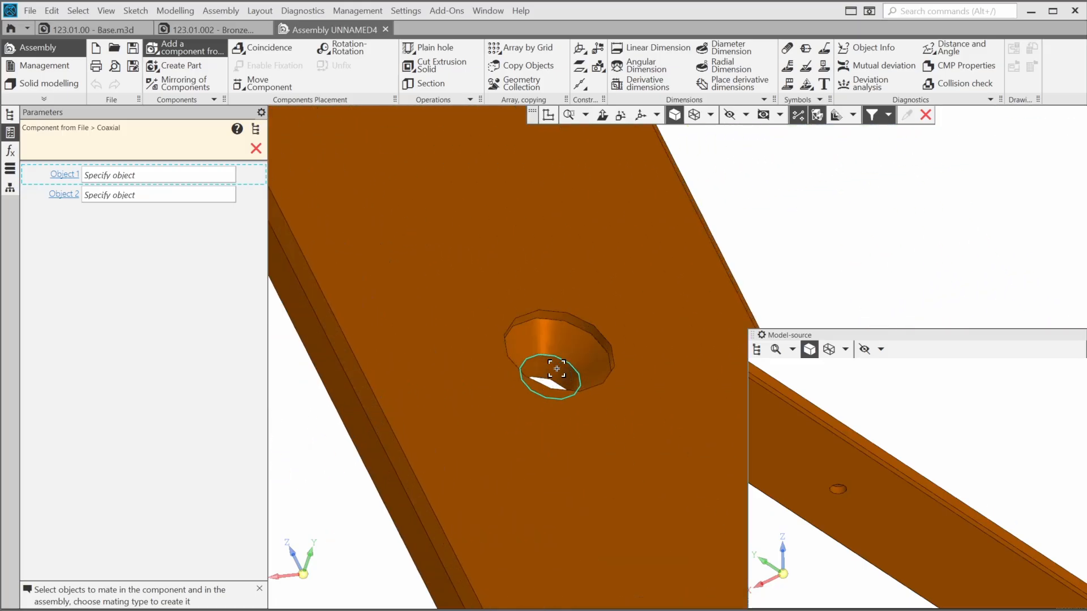
{"action": "left_click", "coordinate": [556, 368]}
{"action": "scroll", "coordinate": [555, 368], "scroll_direction": "down", "scroll_amount": 6}
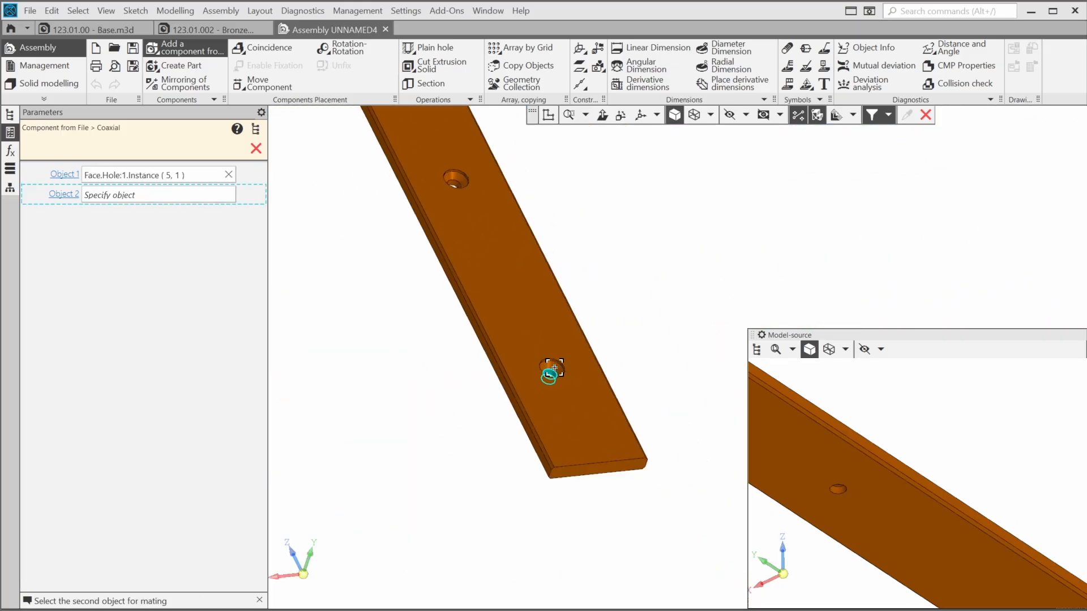
Step: Use the corresponding end threaded hole in the Base floor as the second object and accept the Coaxial mating
{"action": "middle_click_drag", "start_coordinate": [784, 226], "coordinate": [391, 364]}
{"action": "middle_click_drag", "start_coordinate": [787, 317], "coordinate": [317, 295]}
{"action": "scroll", "coordinate": [611, 332], "scroll_direction": "down", "scroll_amount": 4}
{"action": "middle_click_drag", "start_coordinate": [686, 325], "coordinate": [504, 317]}
{"action": "scroll", "coordinate": [612, 430], "scroll_direction": "up", "scroll_amount": 2}
{"action": "scroll", "coordinate": [614, 443], "scroll_direction": "down", "scroll_amount": 4}
{"action": "middle_click_drag", "start_coordinate": [614, 442], "coordinate": [596, 479]}
{"action": "scroll", "coordinate": [596, 481], "scroll_direction": "up", "scroll_amount": 6}
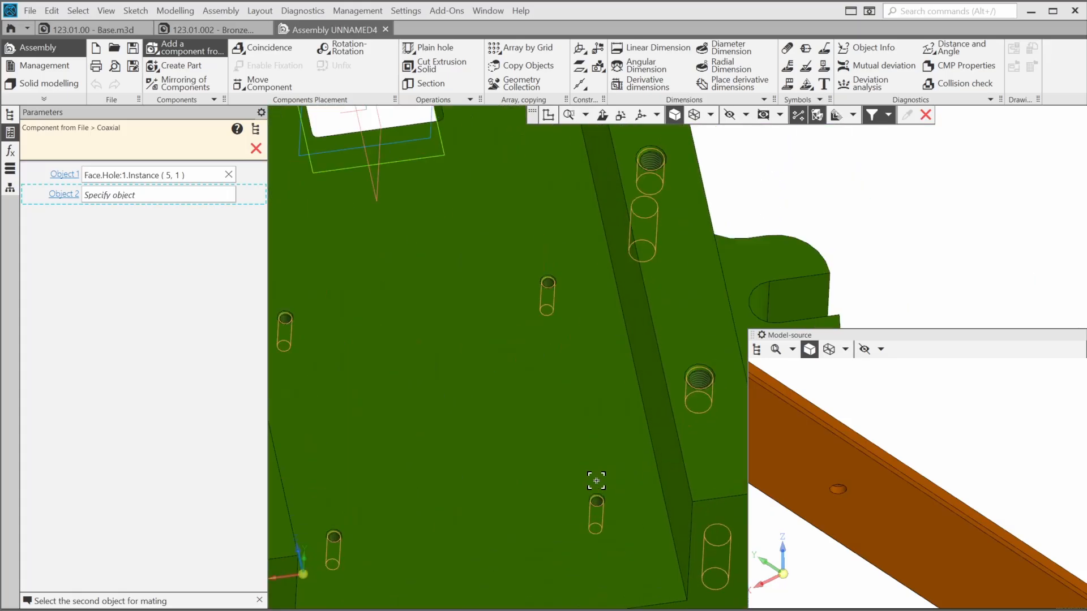
{"action": "scroll", "coordinate": [596, 481], "scroll_direction": "up", "scroll_amount": 3}
{"action": "left_click", "coordinate": [590, 518]}
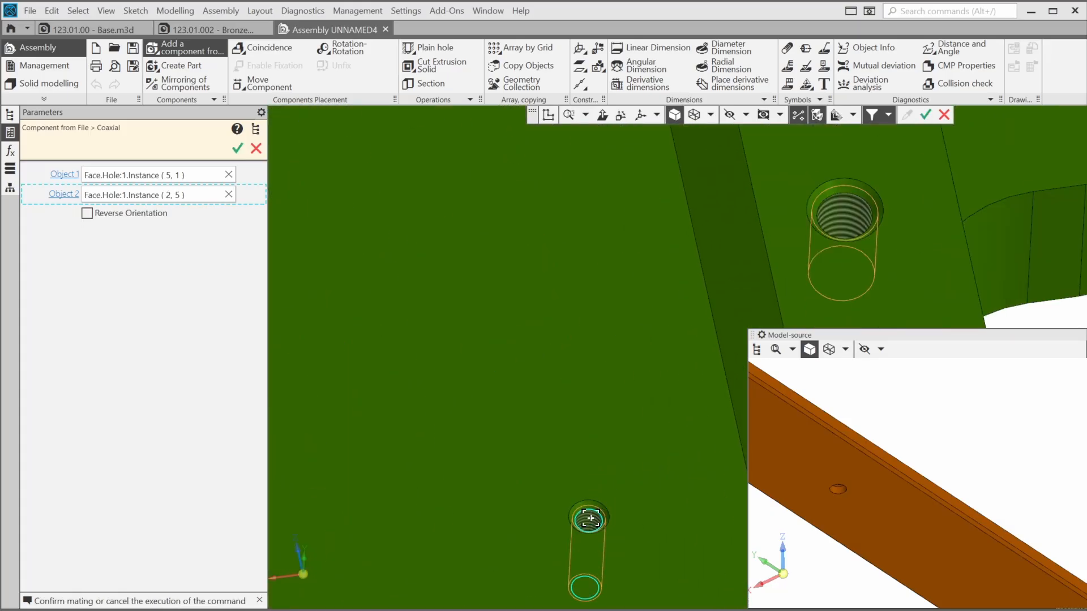
{"action": "scroll", "coordinate": [589, 514], "scroll_direction": "down", "scroll_amount": 4}
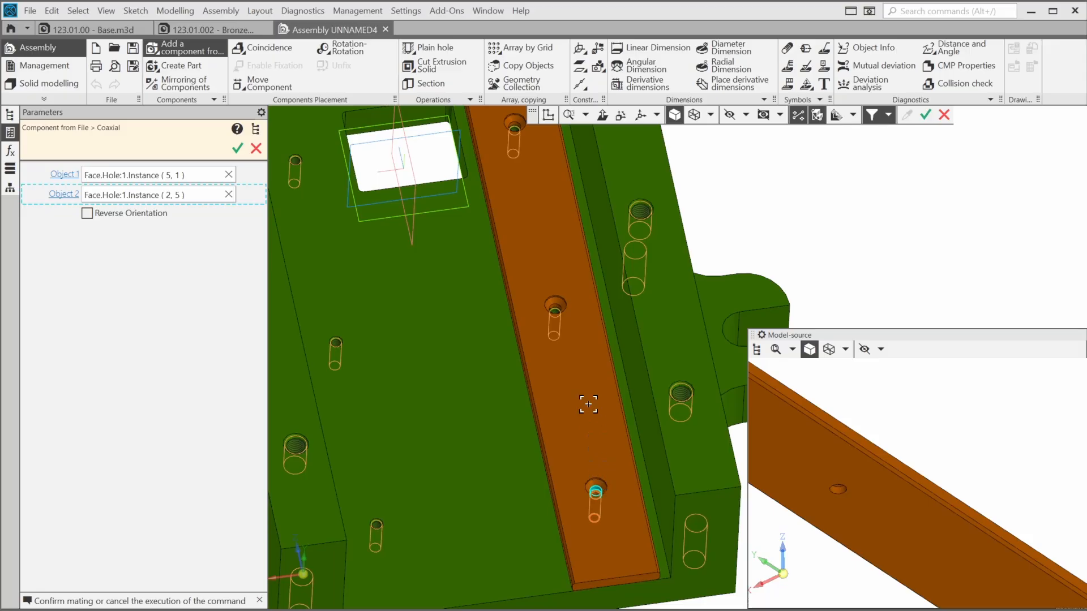
{"action": "middle_click_drag", "start_coordinate": [570, 297], "coordinate": [571, 605]}
{"action": "middle_click_drag", "start_coordinate": [530, 433], "coordinate": [540, 515]}
{"action": "scroll", "coordinate": [540, 516], "scroll_direction": "down", "scroll_amount": 5}
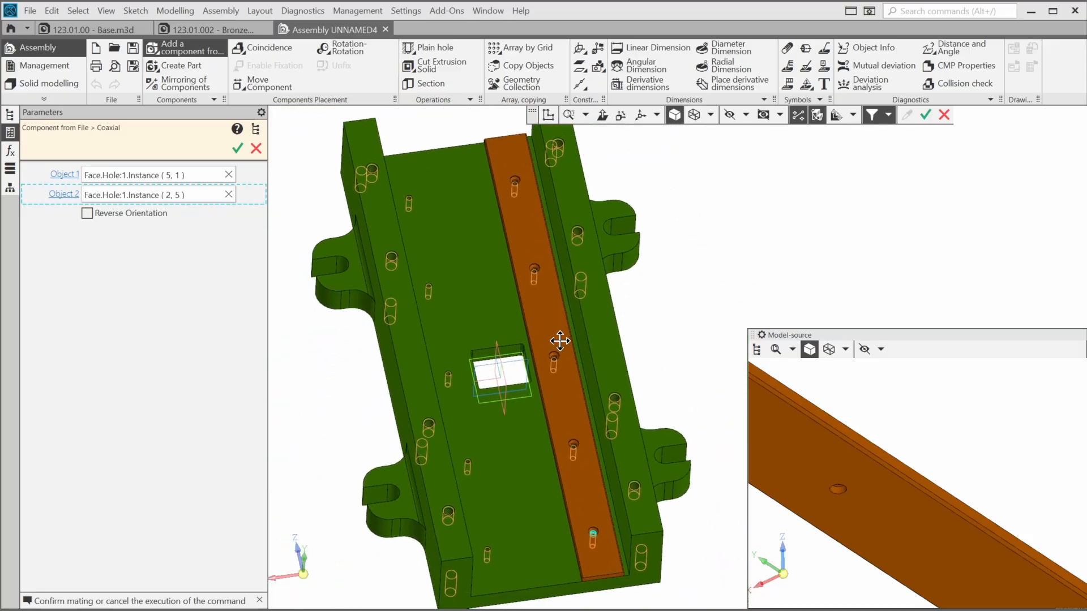
{"action": "left_click", "coordinate": [237, 148]}
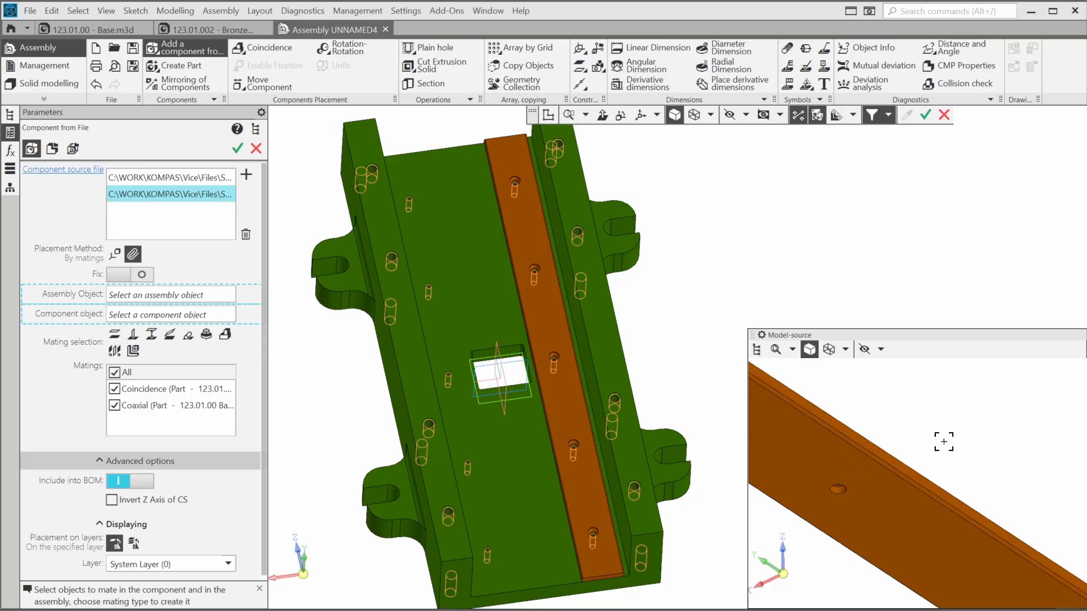
Step: Add a Coaxial mating between the plate's opposite end hole and the Base threaded hole beneath it, and place the plate
{"action": "middle_click_drag", "start_coordinate": [939, 444], "coordinate": [878, 476]}
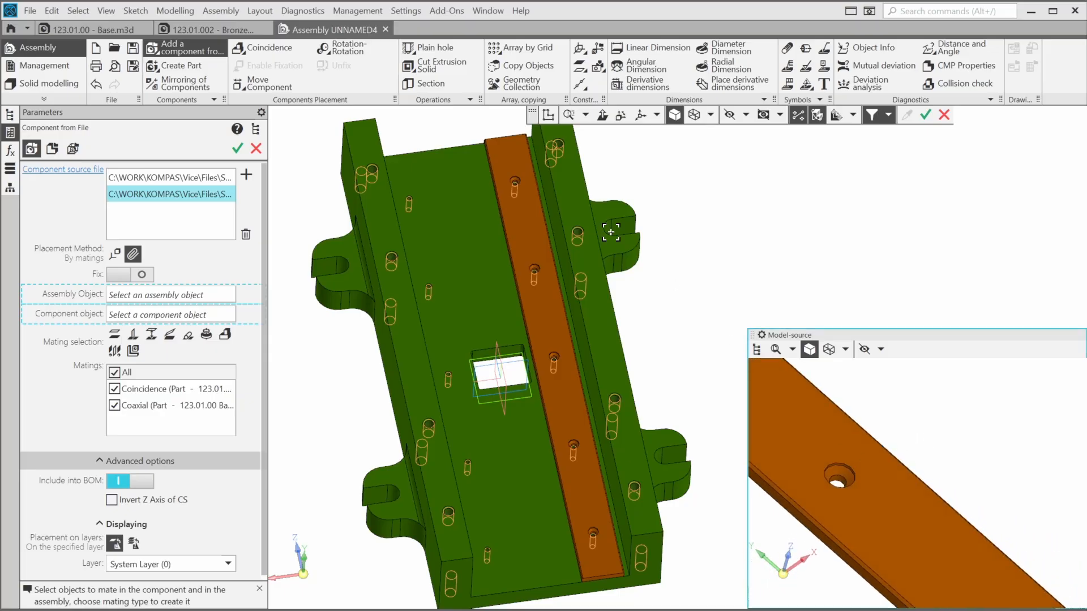
{"action": "scroll", "coordinate": [497, 122], "scroll_direction": "up", "scroll_amount": 5}
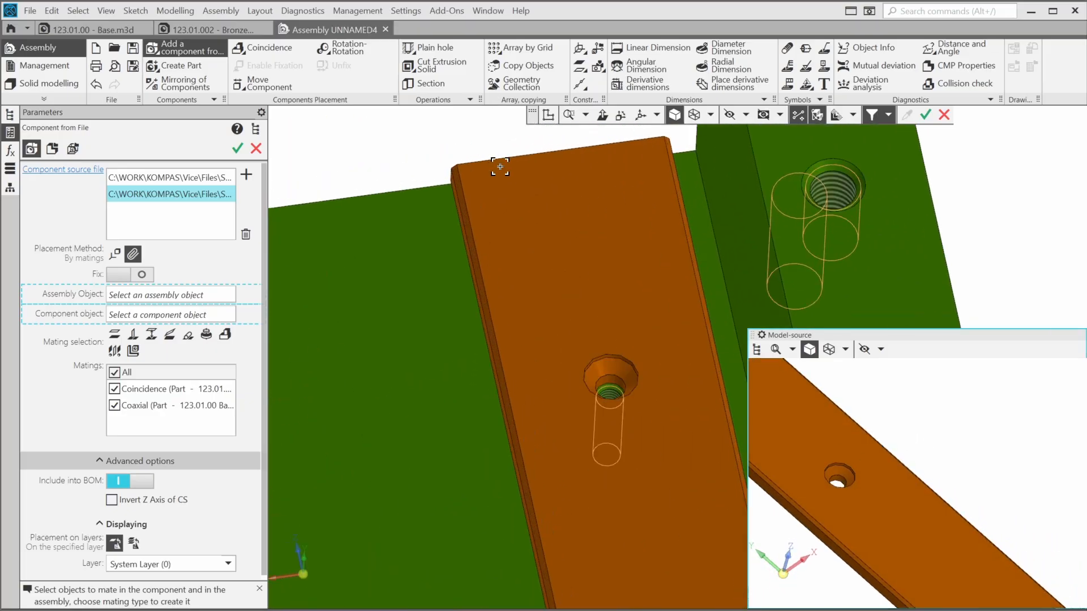
{"action": "scroll", "coordinate": [598, 469], "scroll_direction": "up", "scroll_amount": 3}
{"action": "left_click", "coordinate": [665, 449]}
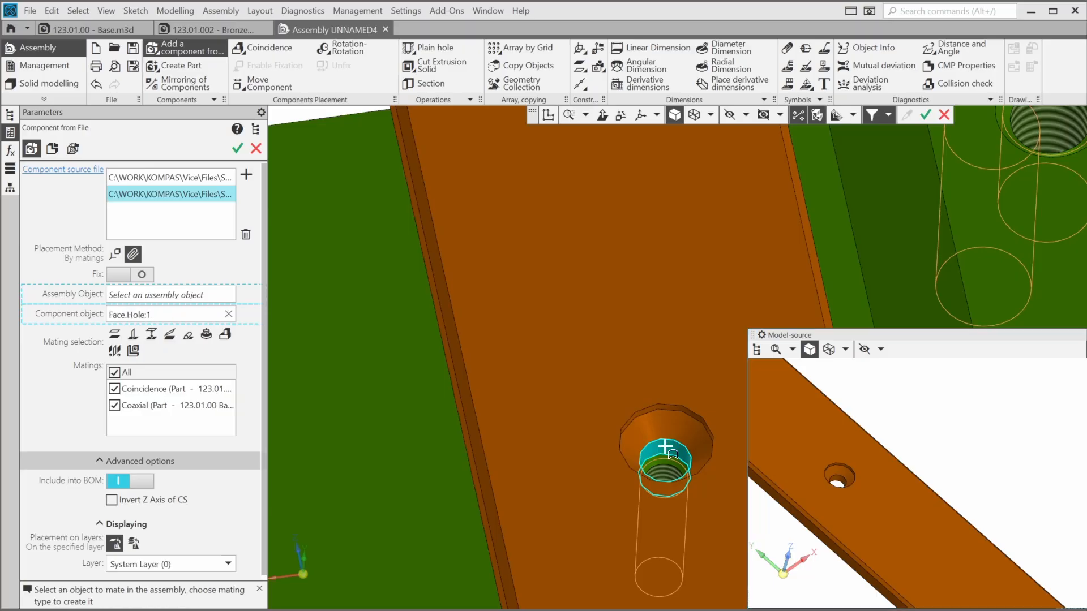
{"action": "left_click", "coordinate": [665, 466]}
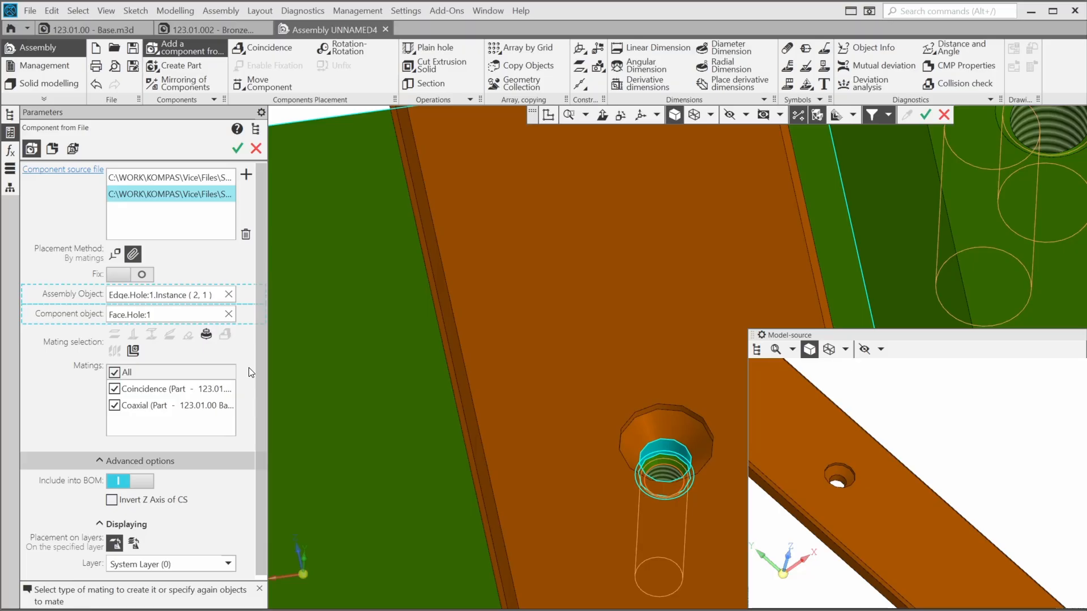
{"action": "left_click", "coordinate": [206, 335]}
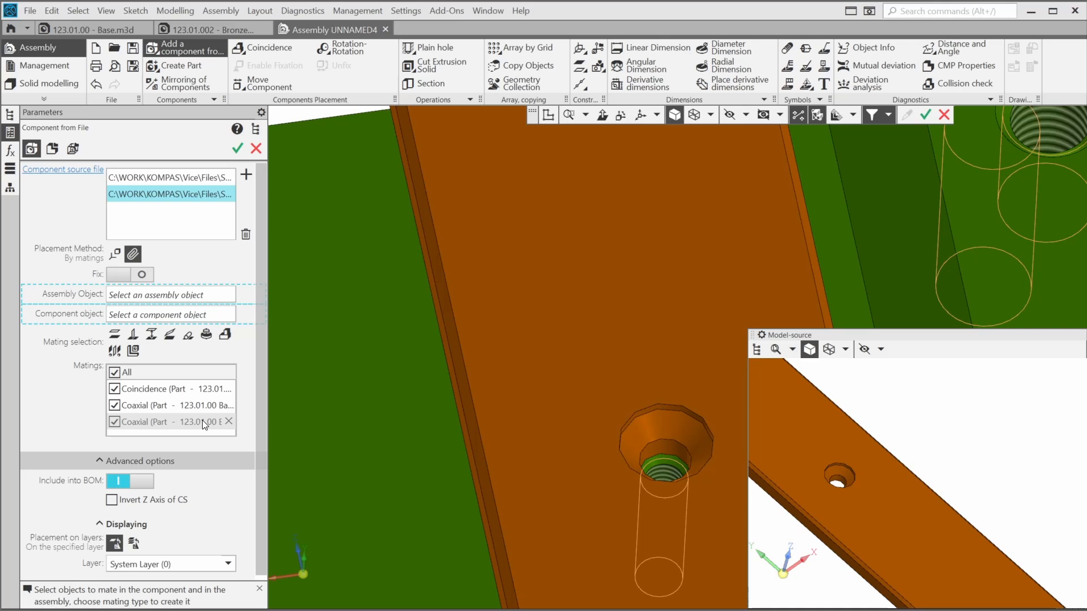
{"action": "scroll", "coordinate": [488, 369], "scroll_direction": "down", "scroll_amount": 10}
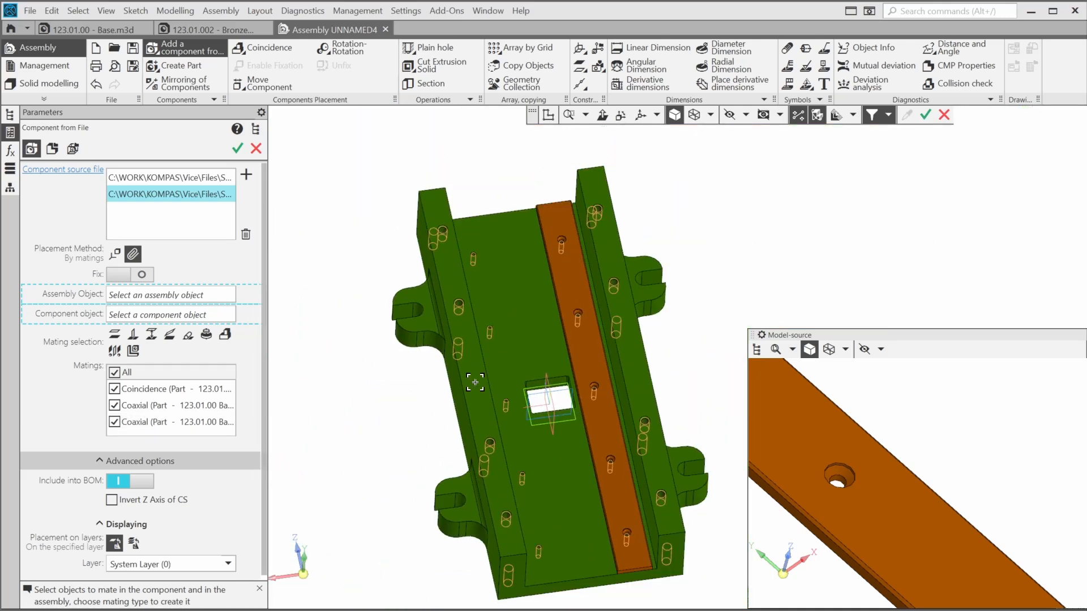
{"action": "left_click", "coordinate": [238, 149]}
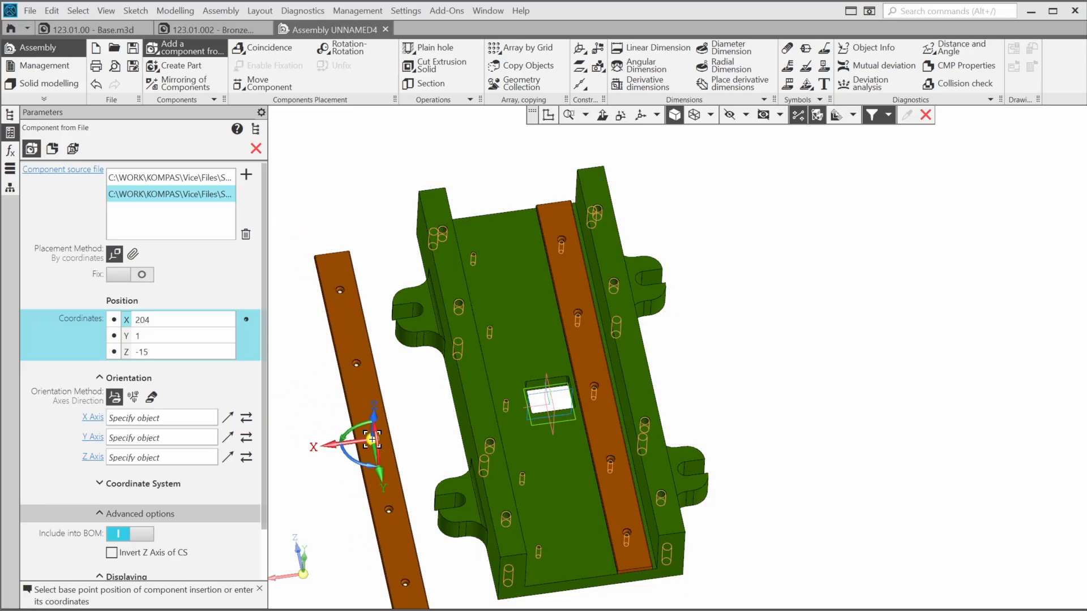
Step: Place the second Bronze plate by matings and start a Coincidence mating with the Base floor face as the first object
{"action": "middle_click_drag", "start_coordinate": [351, 444], "coordinate": [385, 425]}
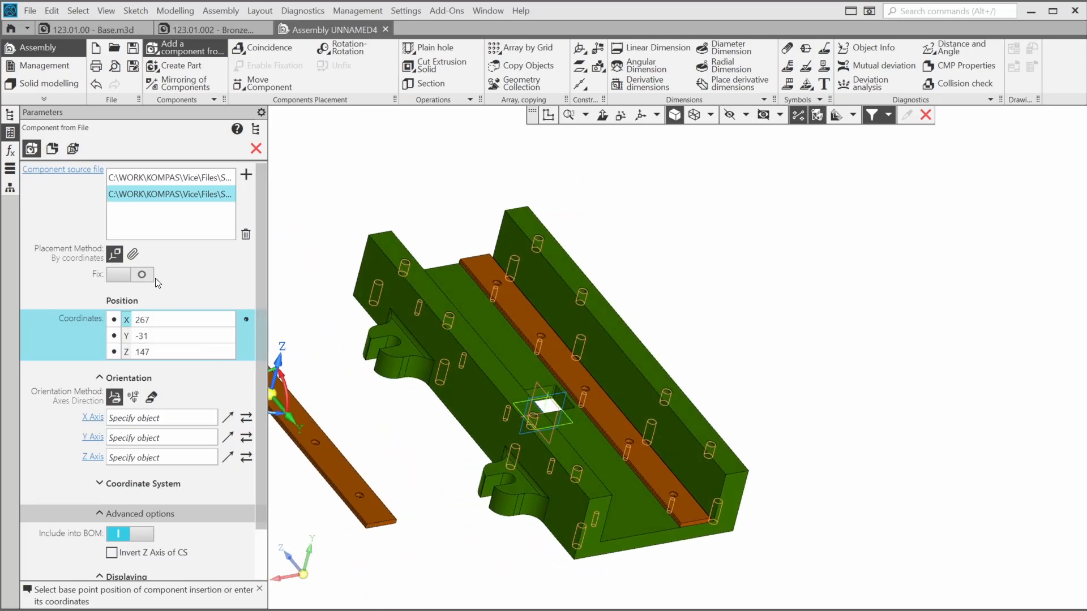
{"action": "left_click", "coordinate": [133, 254]}
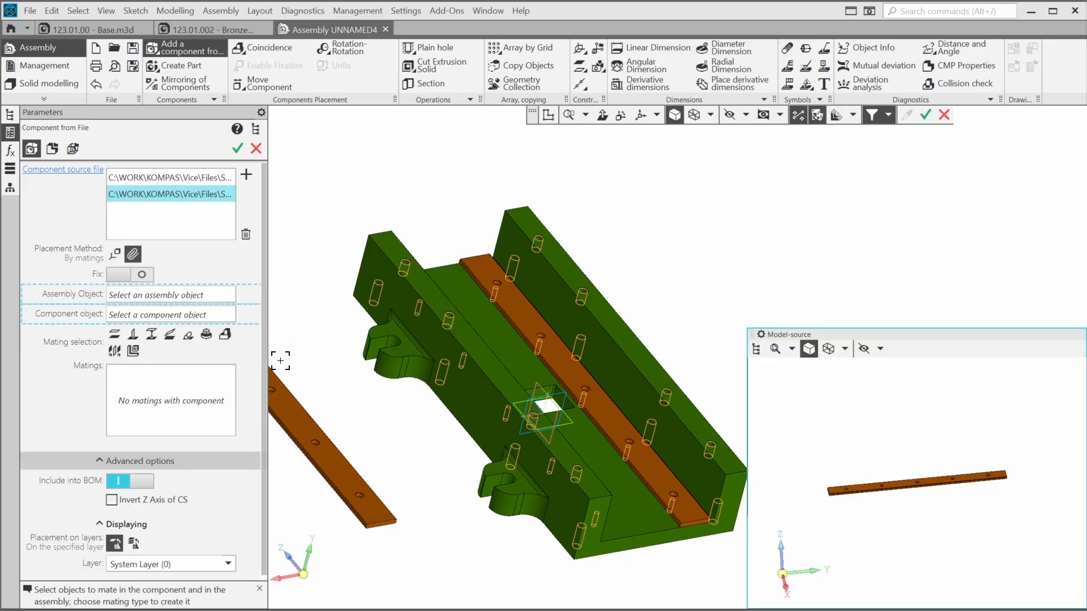
{"action": "left_click", "coordinate": [226, 337]}
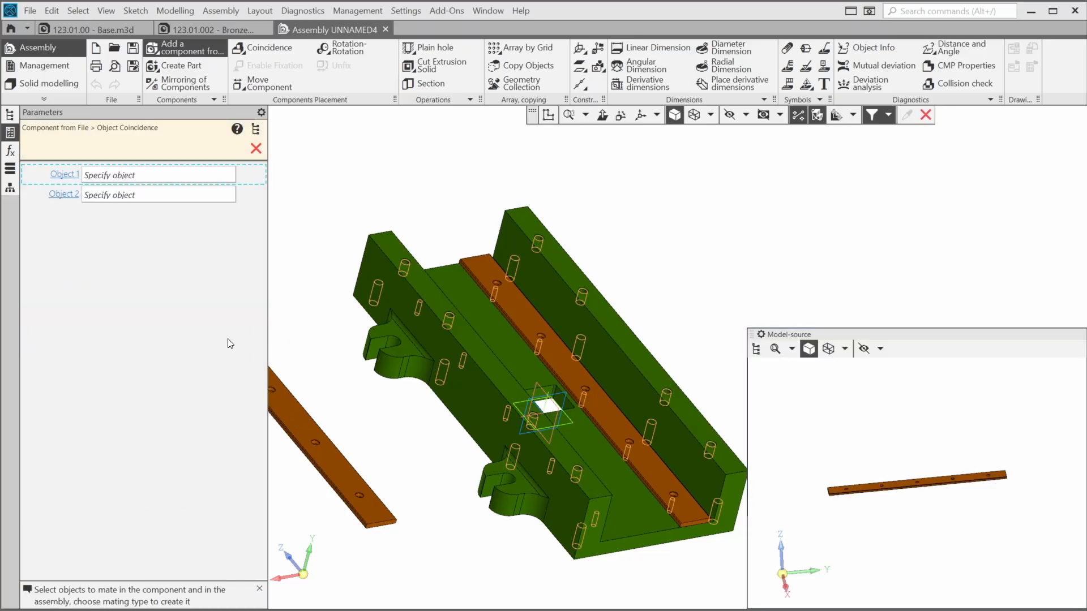
{"action": "left_click", "coordinate": [628, 507]}
Step: Use the underside face of the Bronze plate as the second object and accept the Coincidence mating with reversed orientation
{"action": "scroll", "coordinate": [893, 446], "scroll_direction": "up", "scroll_amount": 5}
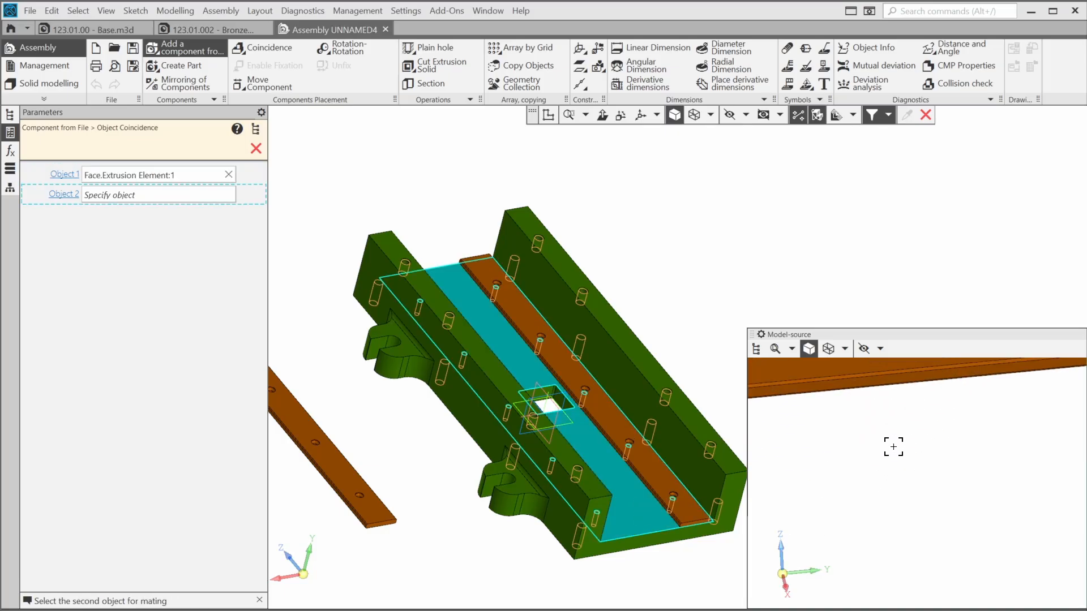
{"action": "scroll", "coordinate": [893, 447], "scroll_direction": "up", "scroll_amount": 1}
{"action": "middle_click_drag", "start_coordinate": [893, 447], "coordinate": [888, 571]}
{"action": "right_click_drag", "start_coordinate": [888, 571], "coordinate": [890, 501]}
{"action": "left_click", "coordinate": [946, 561]}
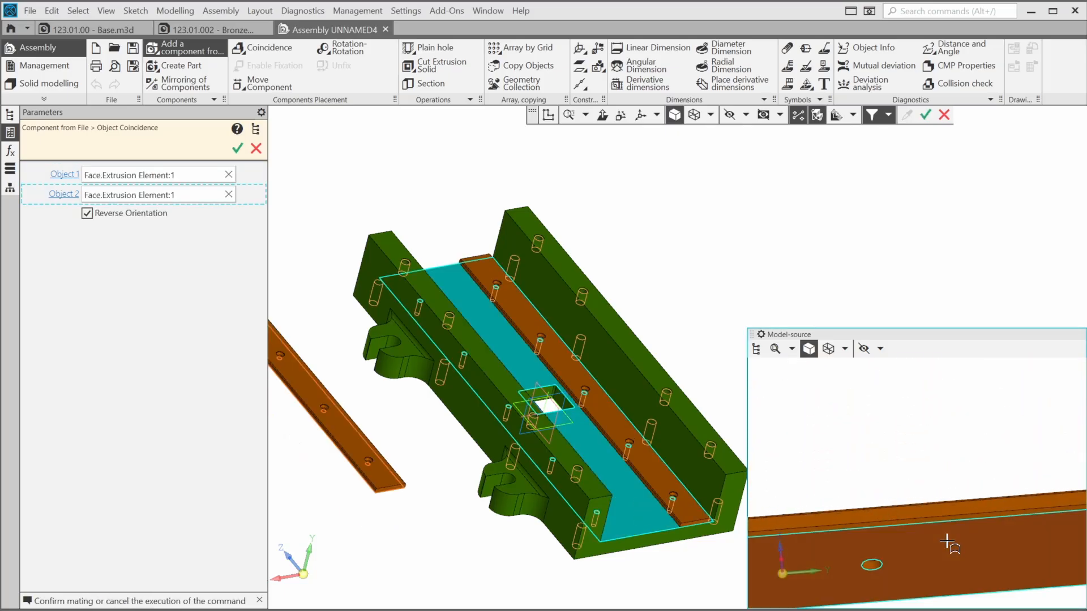
{"action": "scroll", "coordinate": [415, 500], "scroll_direction": "up", "scroll_amount": 3}
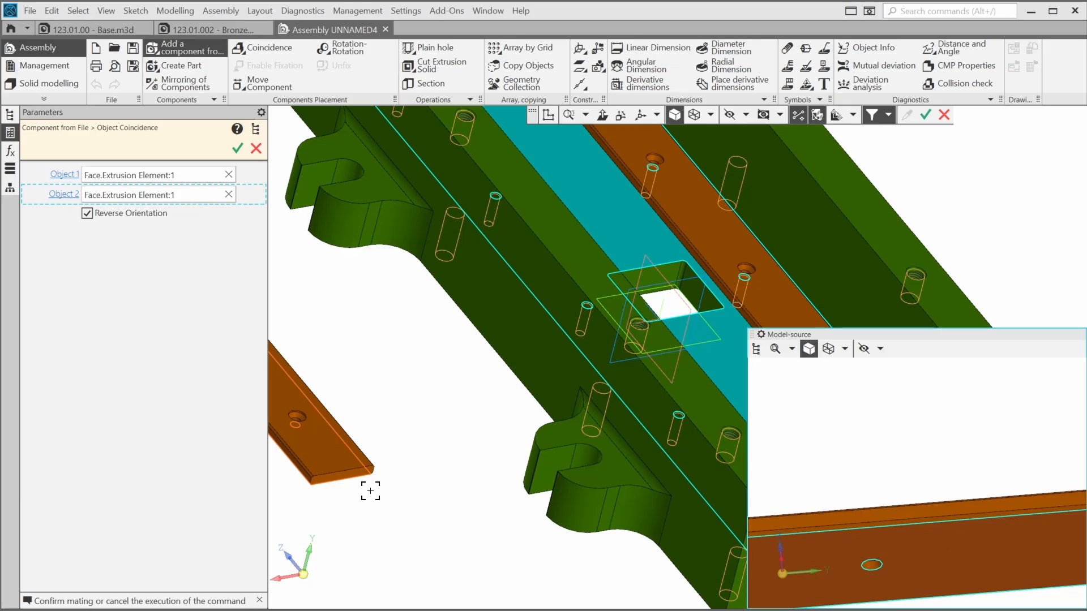
{"action": "middle_click_drag", "start_coordinate": [370, 491], "coordinate": [541, 494]}
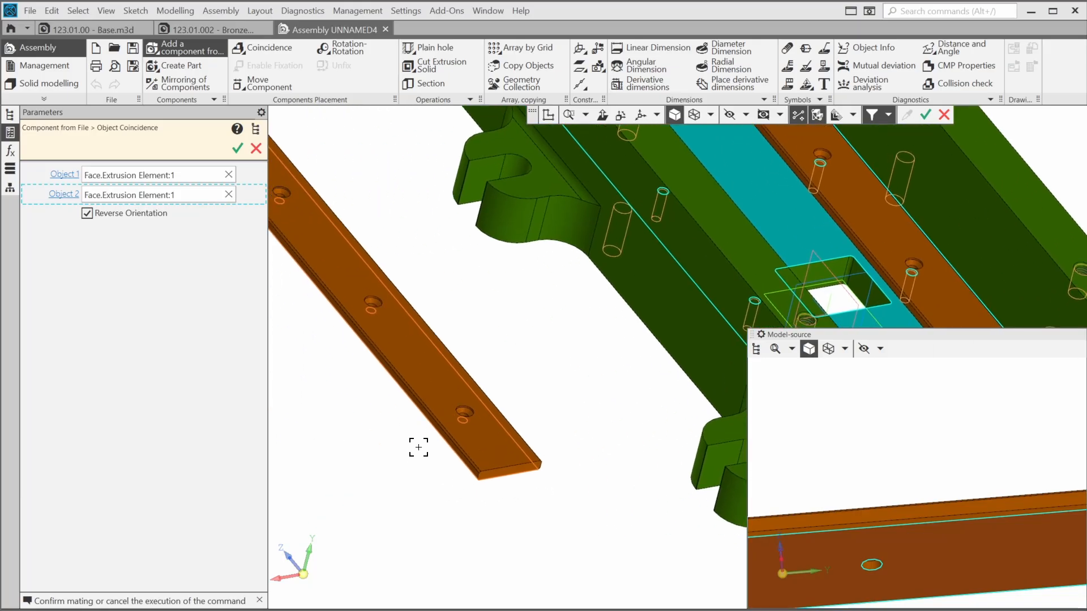
{"action": "left_click", "coordinate": [238, 148]}
Step: Add a Coaxial mating between the second plate's end hole and the matching end threaded hole in the Base floor
{"action": "scroll", "coordinate": [447, 419], "scroll_direction": "up", "scroll_amount": 5}
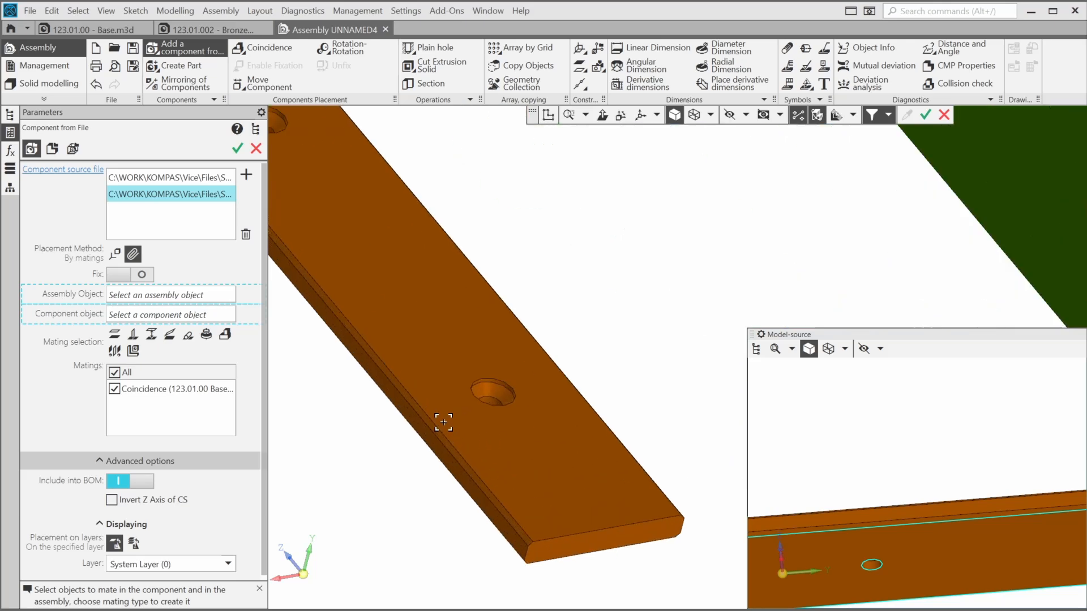
{"action": "left_click", "coordinate": [535, 371]}
{"action": "scroll", "coordinate": [537, 373], "scroll_direction": "down", "scroll_amount": 5}
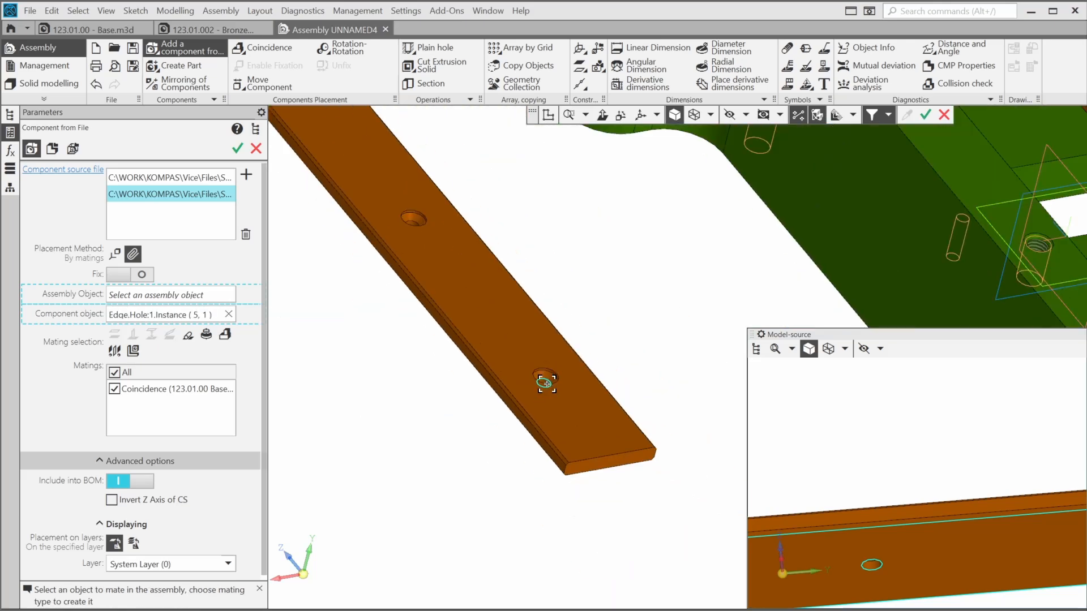
{"action": "middle_click_drag", "start_coordinate": [666, 361], "coordinate": [337, 347]}
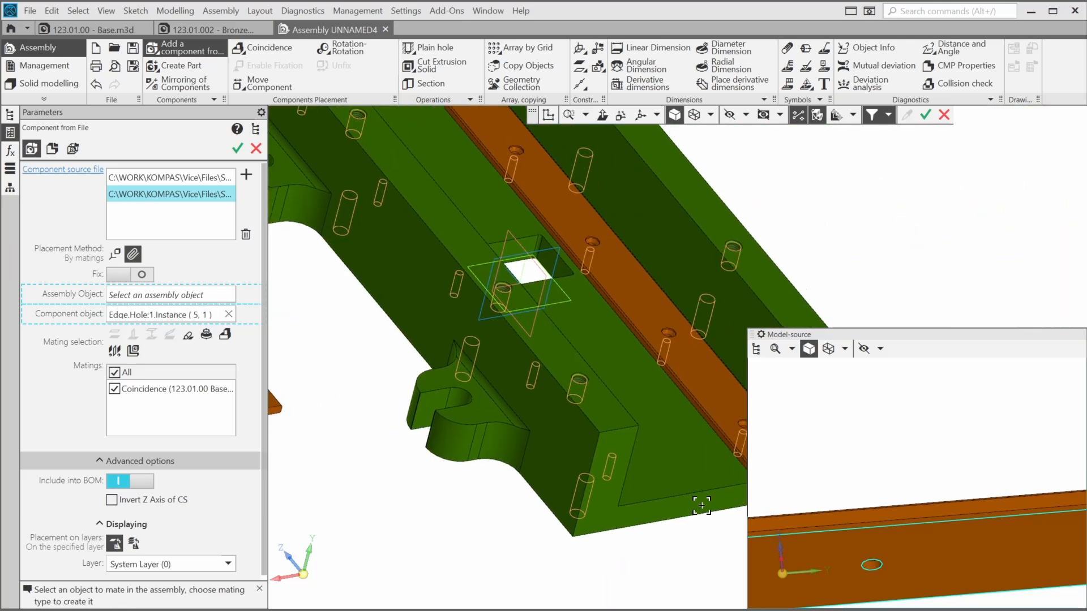
{"action": "middle_click_drag", "start_coordinate": [702, 508], "coordinate": [344, 469]}
{"action": "scroll", "coordinate": [344, 469], "scroll_direction": "up", "scroll_amount": 2}
{"action": "scroll", "coordinate": [344, 469], "scroll_direction": "up", "scroll_amount": 3}
{"action": "left_click", "coordinate": [315, 290]}
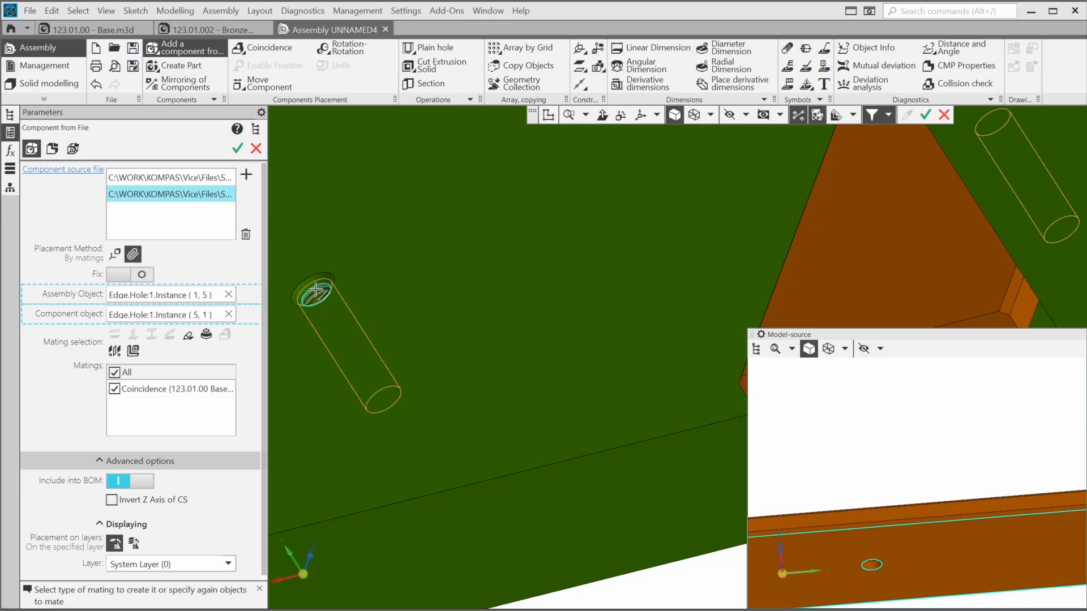
{"action": "left_click", "coordinate": [188, 335]}
Step: Add a Coaxial mating between the plate's opposite end hole and the Base hole beneath it, place the plate and finish inserting components
{"action": "scroll", "coordinate": [591, 338], "scroll_direction": "down", "scroll_amount": 5}
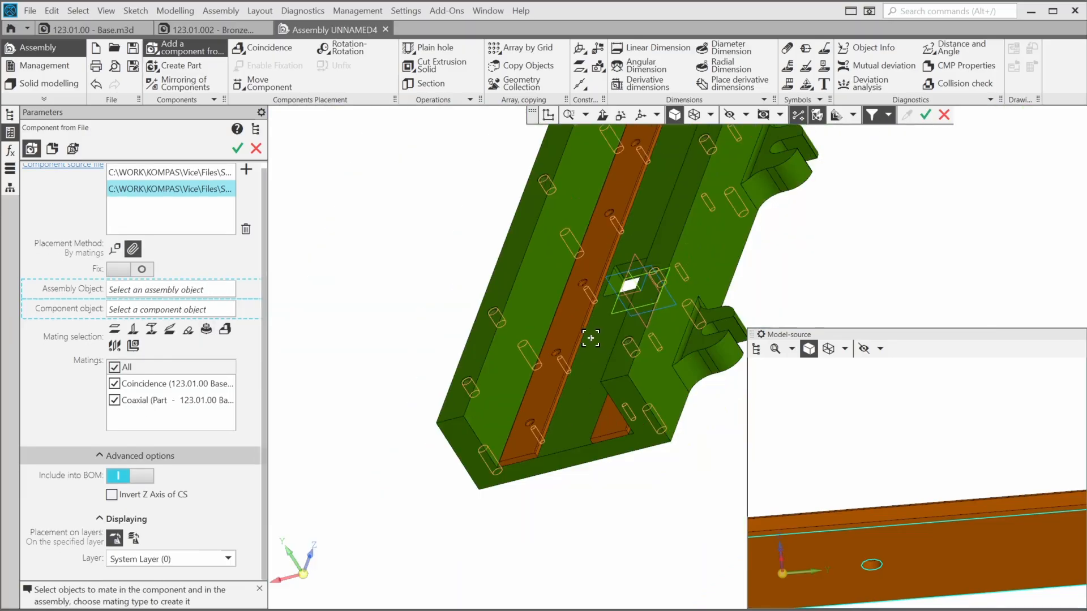
{"action": "middle_click_drag", "start_coordinate": [590, 338], "coordinate": [613, 368]}
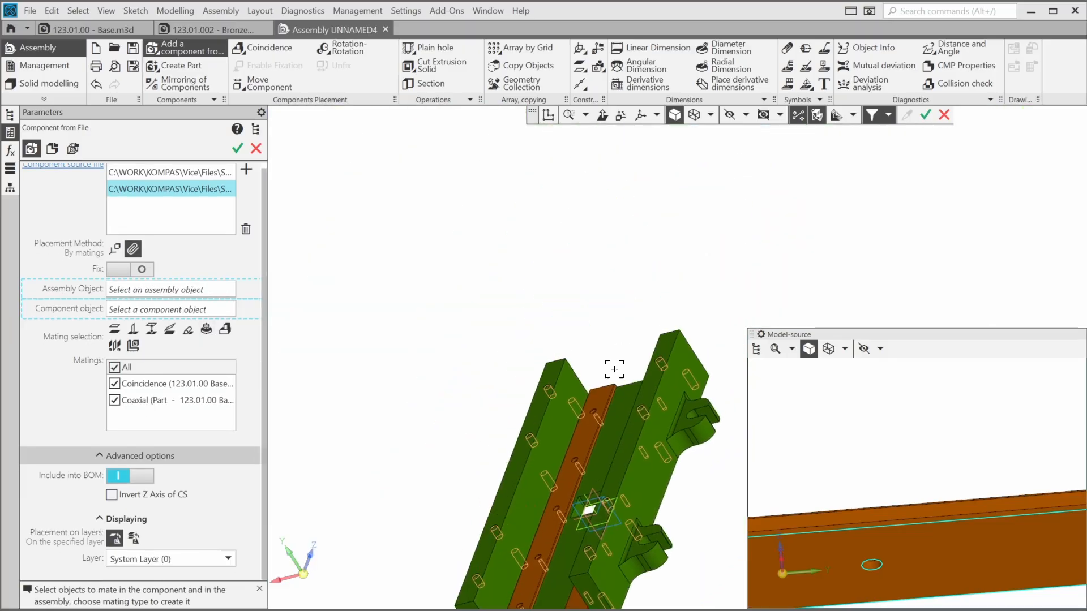
{"action": "scroll", "coordinate": [605, 396], "scroll_direction": "up", "scroll_amount": 5}
{"action": "middle_click_drag", "start_coordinate": [599, 424], "coordinate": [523, 334]}
{"action": "left_click", "coordinate": [512, 328]}
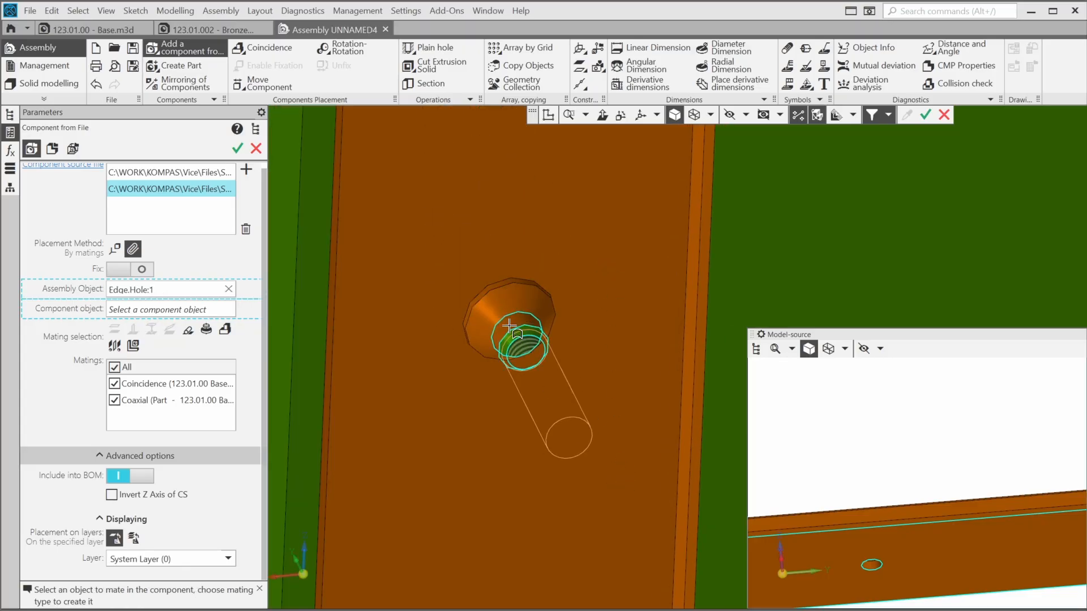
{"action": "left_click", "coordinate": [518, 341]}
{"action": "left_click", "coordinate": [206, 329]}
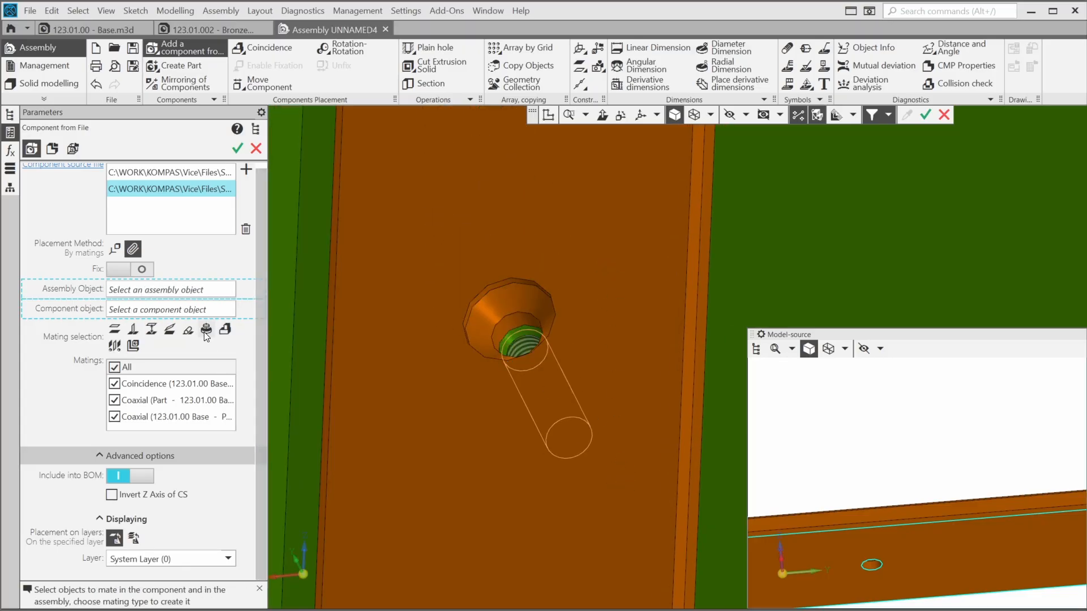
{"action": "left_click", "coordinate": [239, 149]}
{"action": "scroll", "coordinate": [412, 300], "scroll_direction": "down", "scroll_amount": 5}
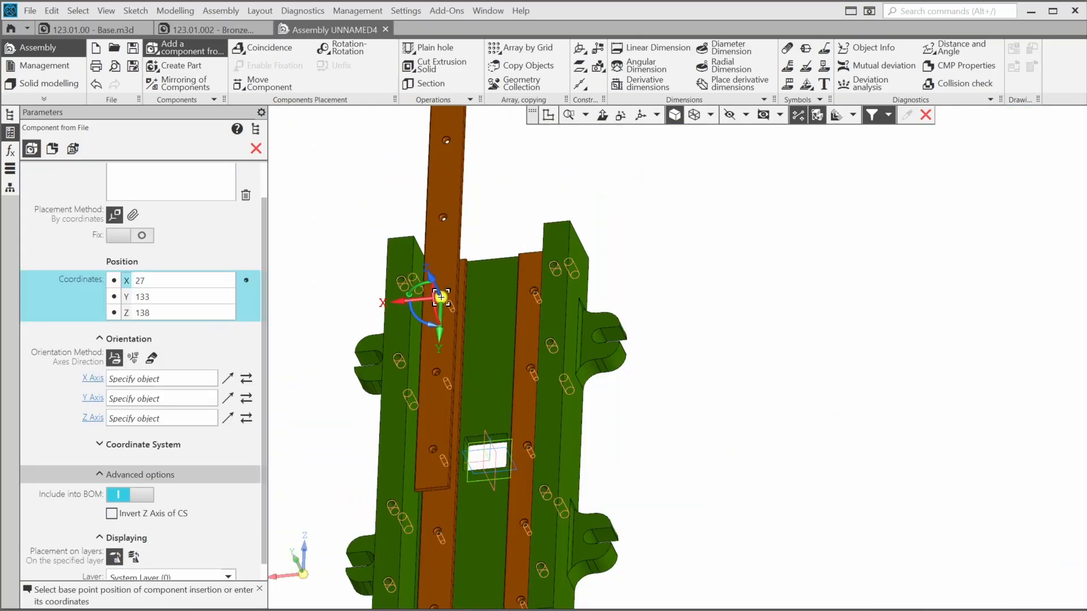
{"action": "left_click", "coordinate": [256, 149]}
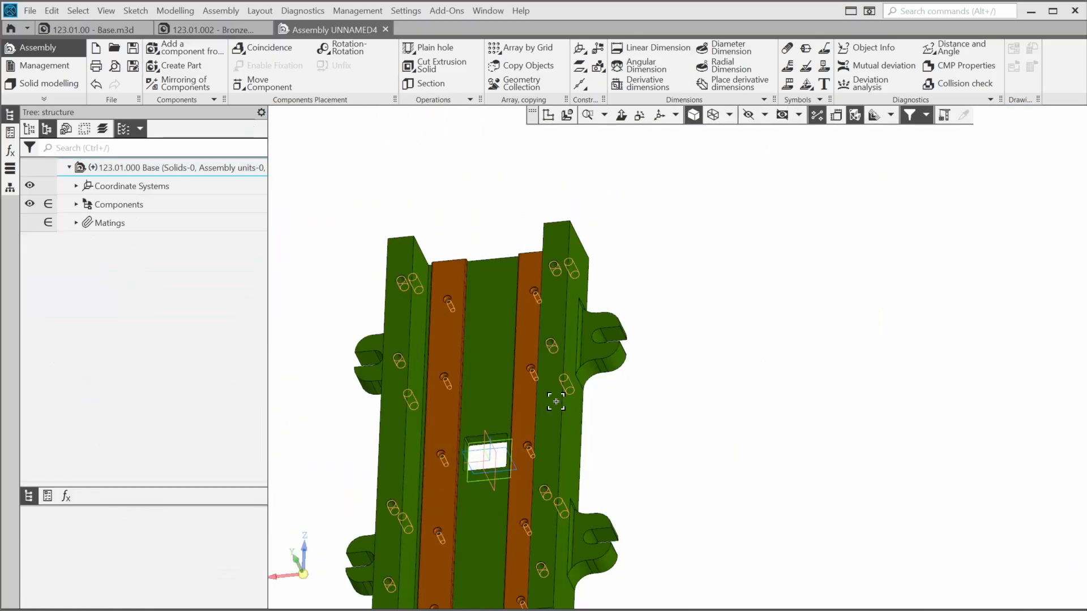
Step: Expand the Components and Bronze plate groups in the structure tree and examine the Base part's Unfix option without applying it
{"action": "middle_click_drag", "start_coordinate": [723, 451], "coordinate": [834, 382]}
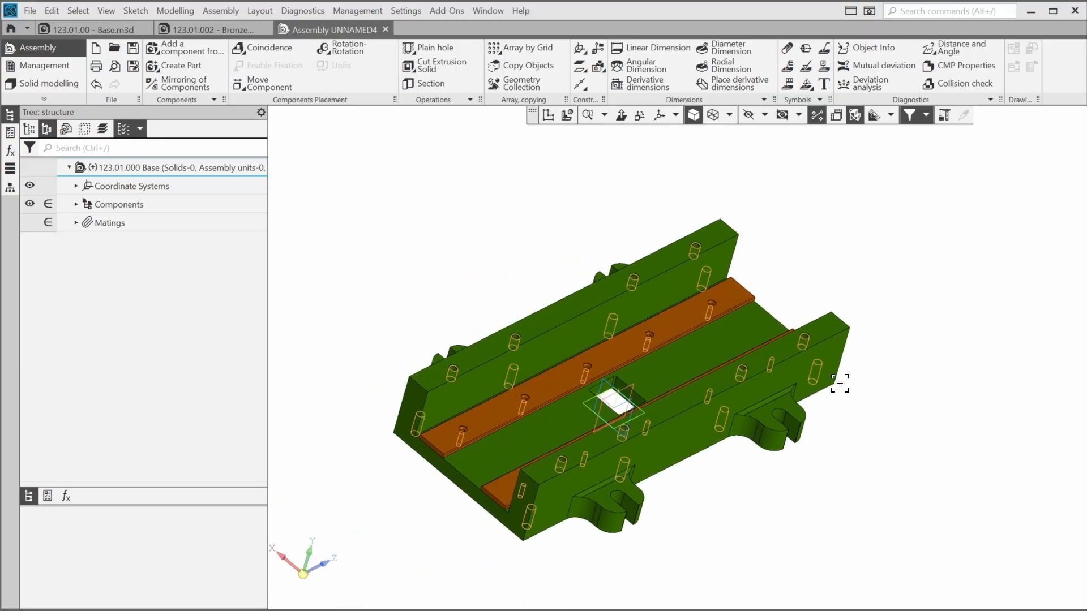
{"action": "left_click", "coordinate": [75, 205]}
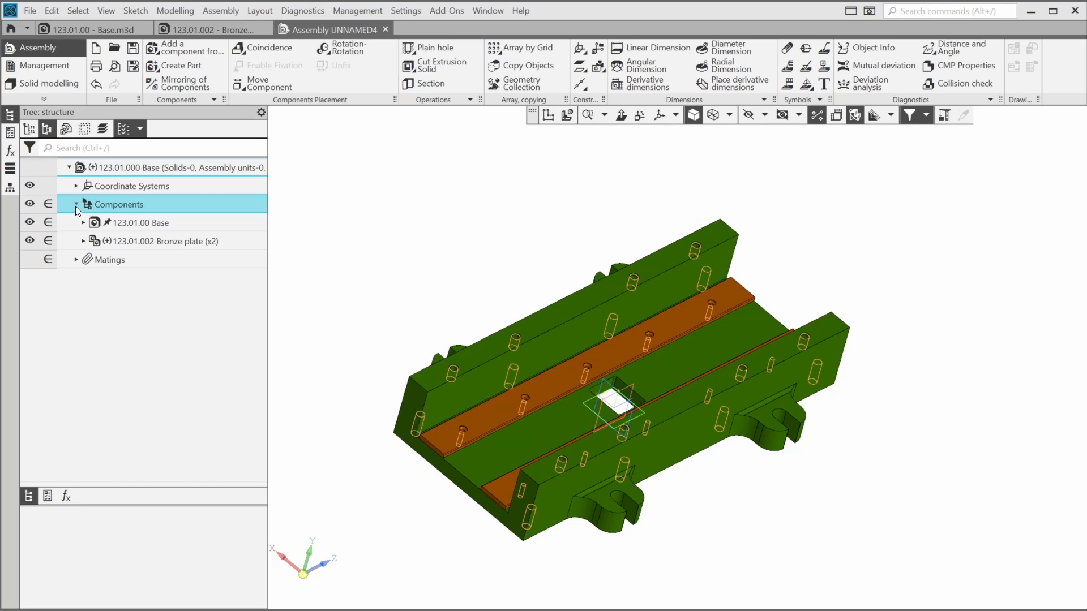
{"action": "left_click", "coordinate": [83, 242]}
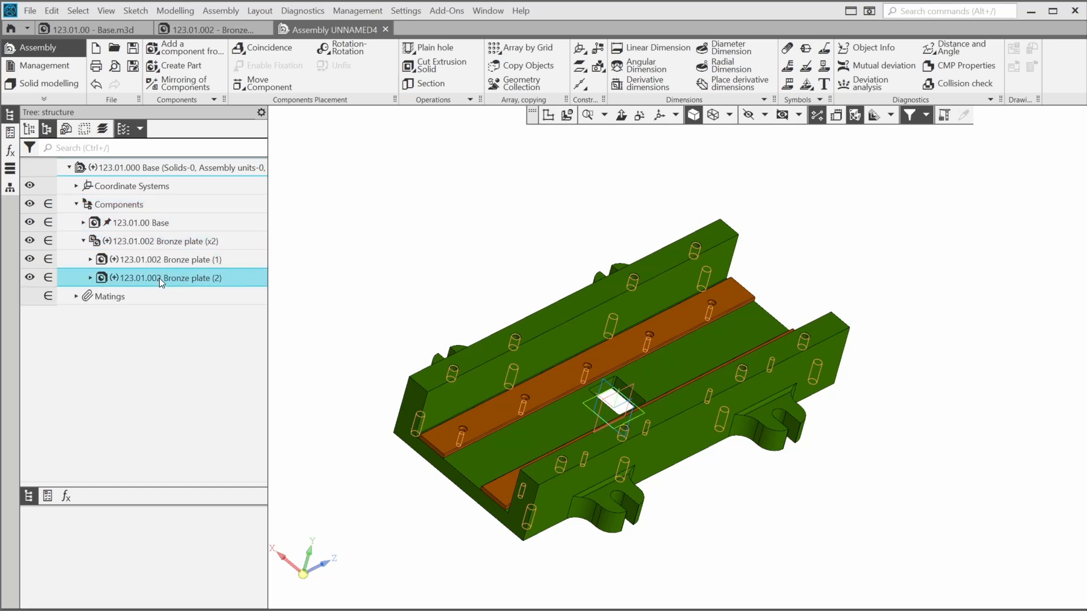
{"action": "right_click", "coordinate": [121, 222]}
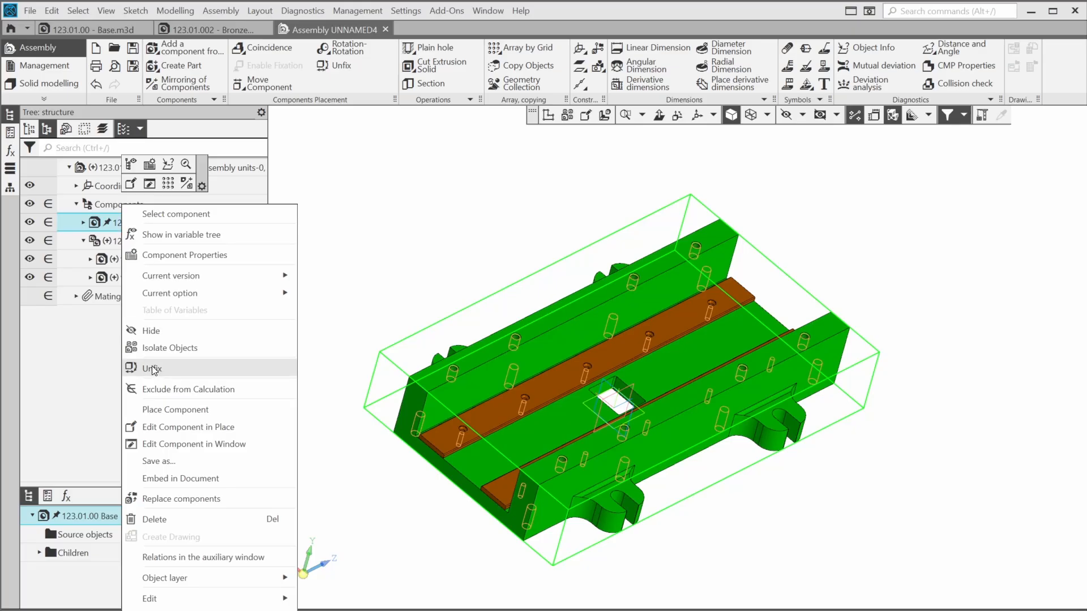
{"action": "left_click", "coordinate": [87, 357]}
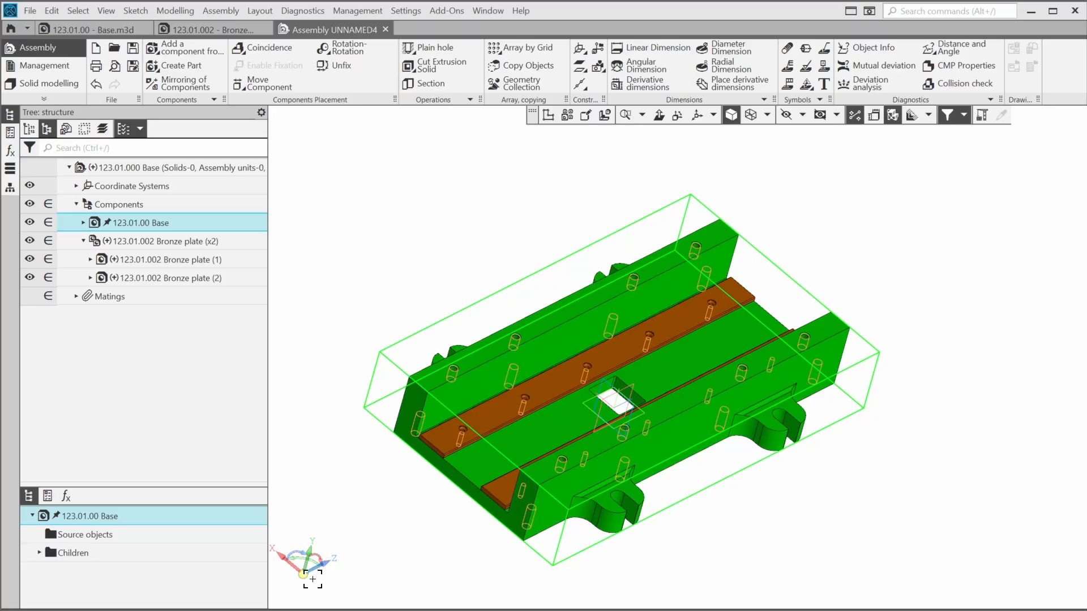
Step: Orient the assembly to an isometric view with the Y axis pointing up
{"action": "left_click", "coordinate": [304, 569]}
{"action": "left_click", "coordinate": [304, 572]}
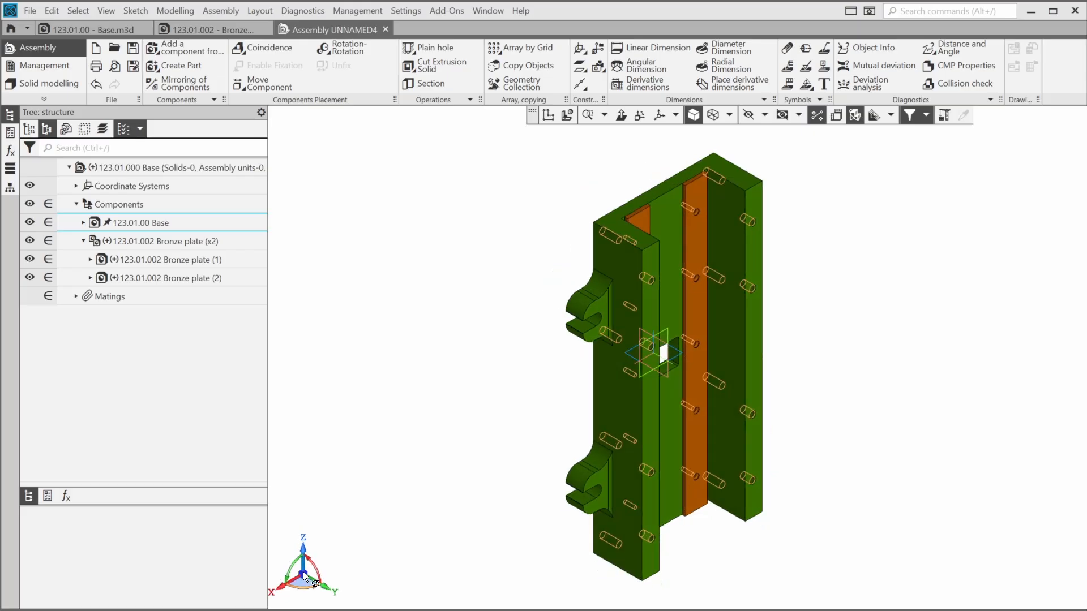
{"action": "middle_click_drag", "start_coordinate": [435, 499], "coordinate": [422, 439]}
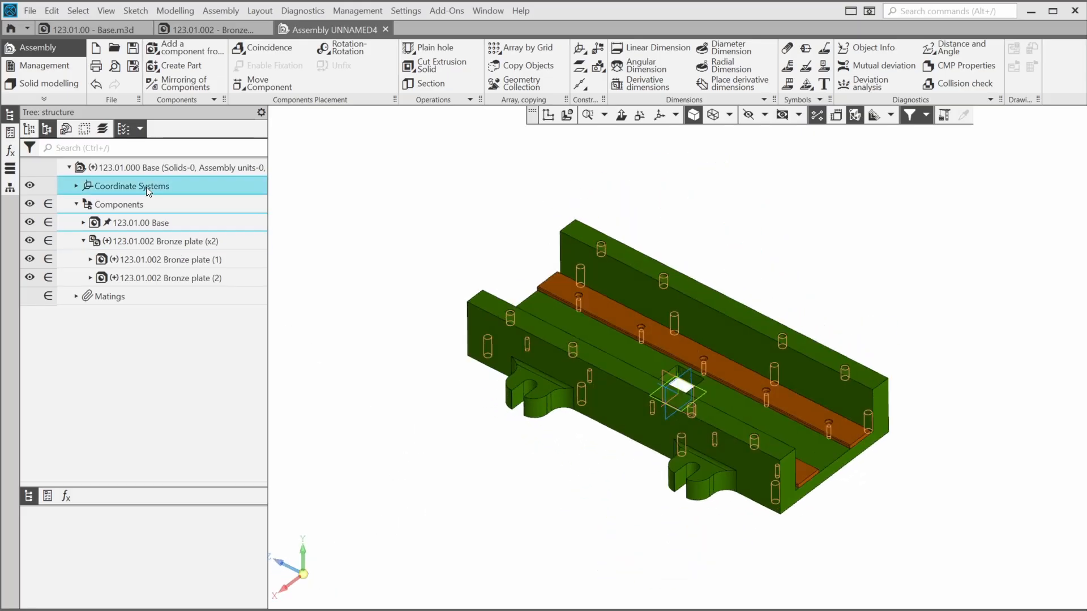
Step: Save the assembly as 123.01.000 - Base.a3d in the Base folder inside Self-Centering Vice
{"action": "left_click", "coordinate": [137, 50]}
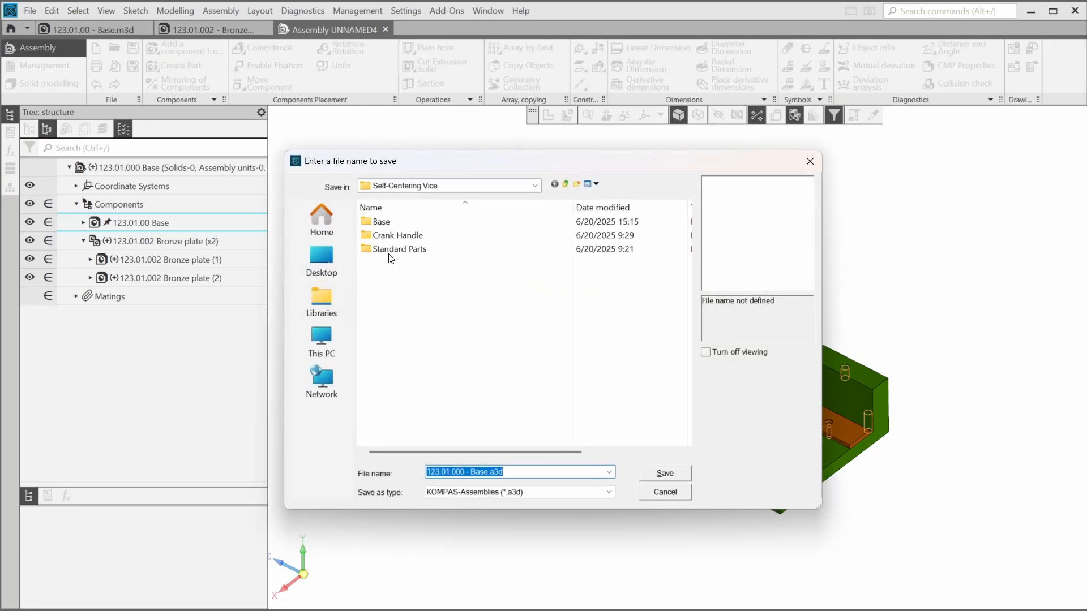
{"action": "left_click", "coordinate": [378, 224]}
{"action": "double_click", "coordinate": [376, 223]}
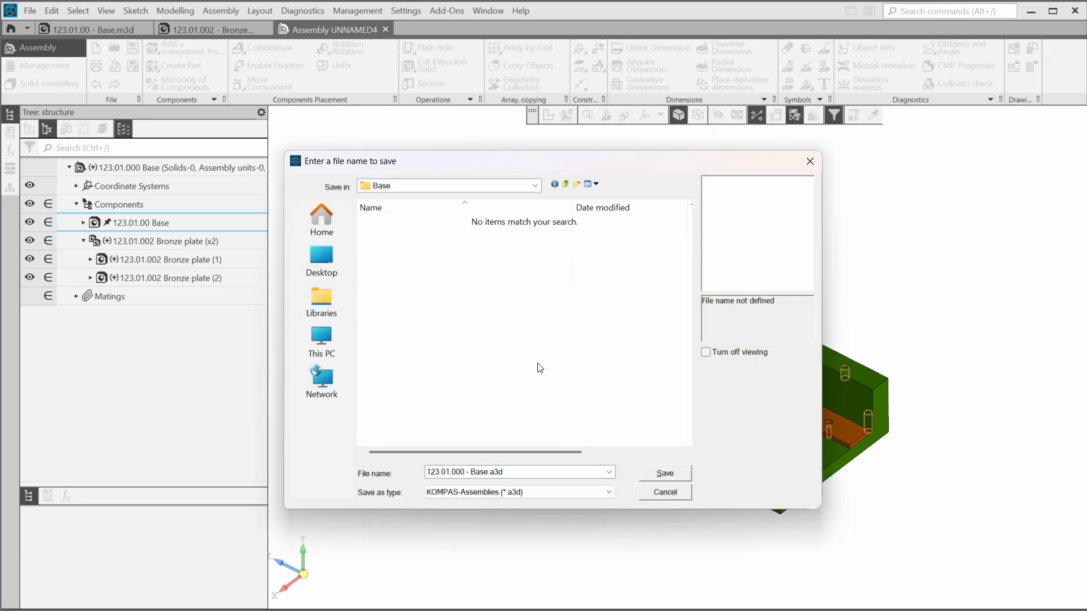
{"action": "left_click", "coordinate": [664, 473]}
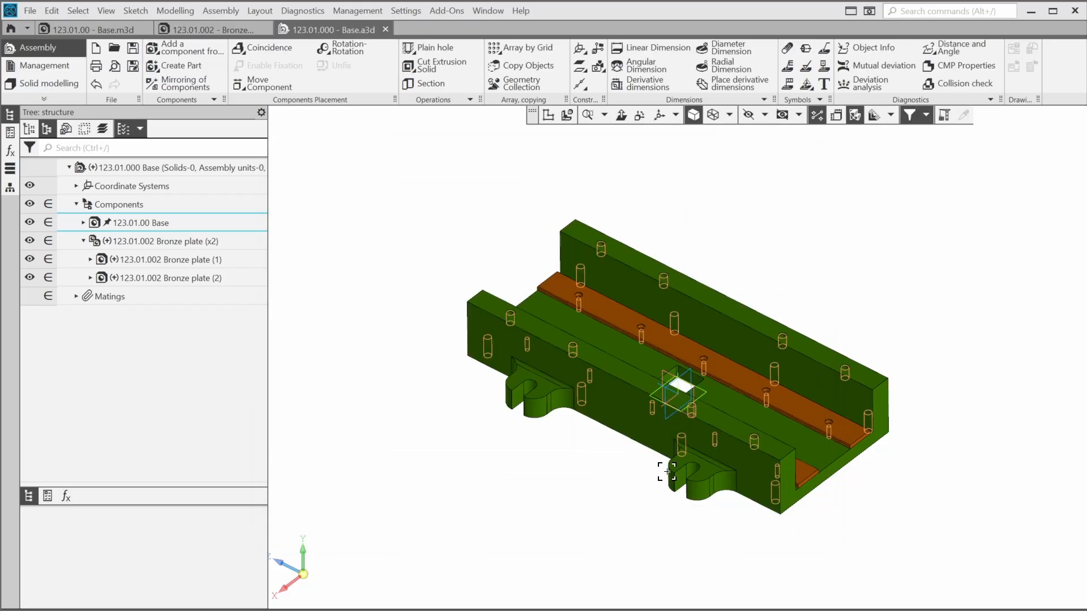